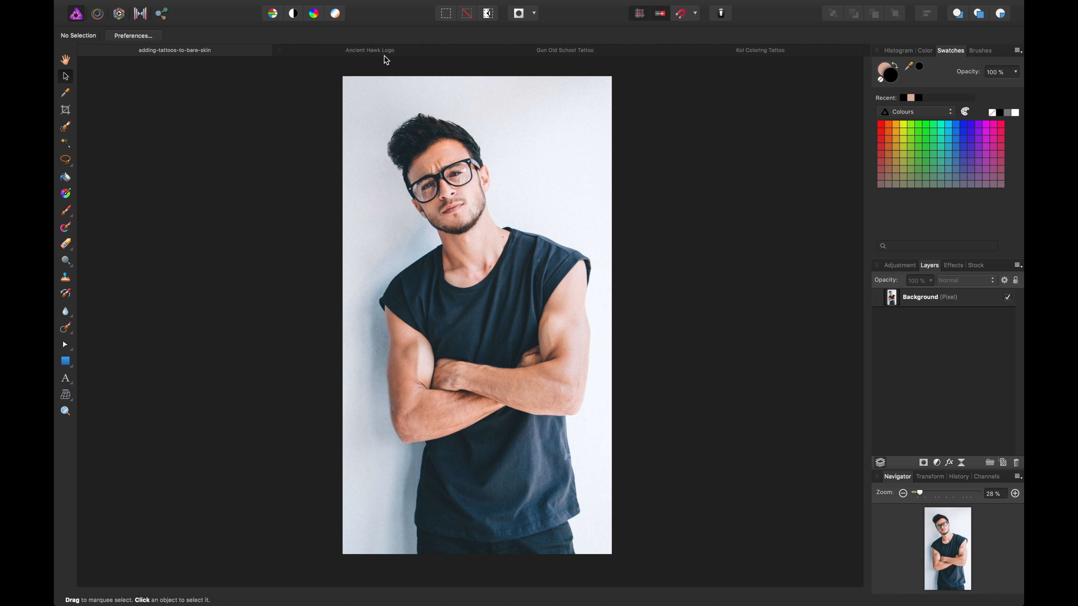
Review the hawk logo, old-school gun and koi tattoo artwork documents, then return to the bare-skin photo
{"action": "left_click", "coordinate": [411, 52]}
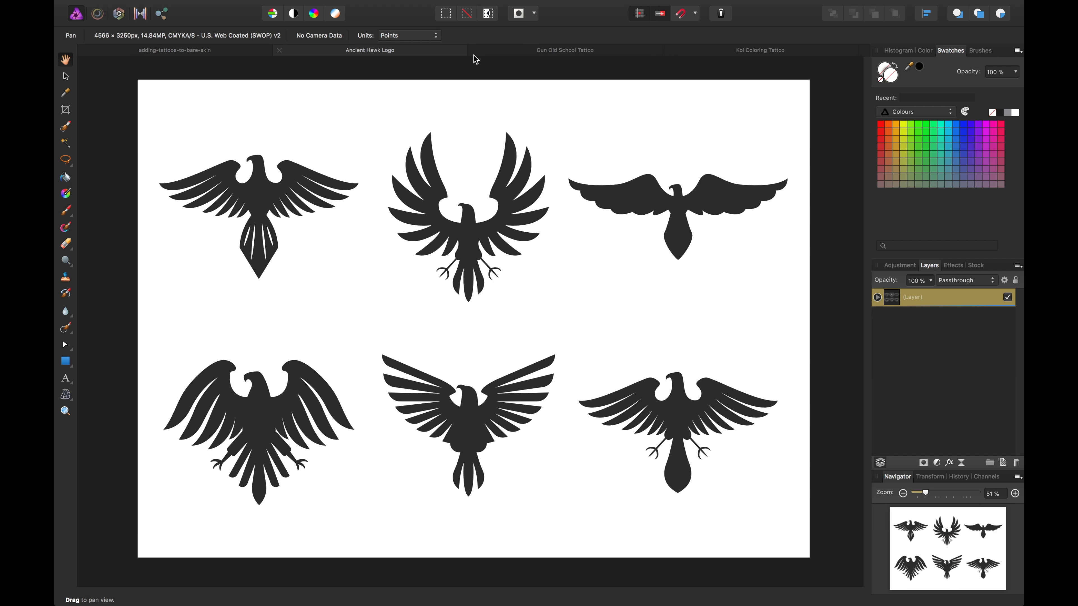
{"action": "left_click", "coordinate": [542, 53]}
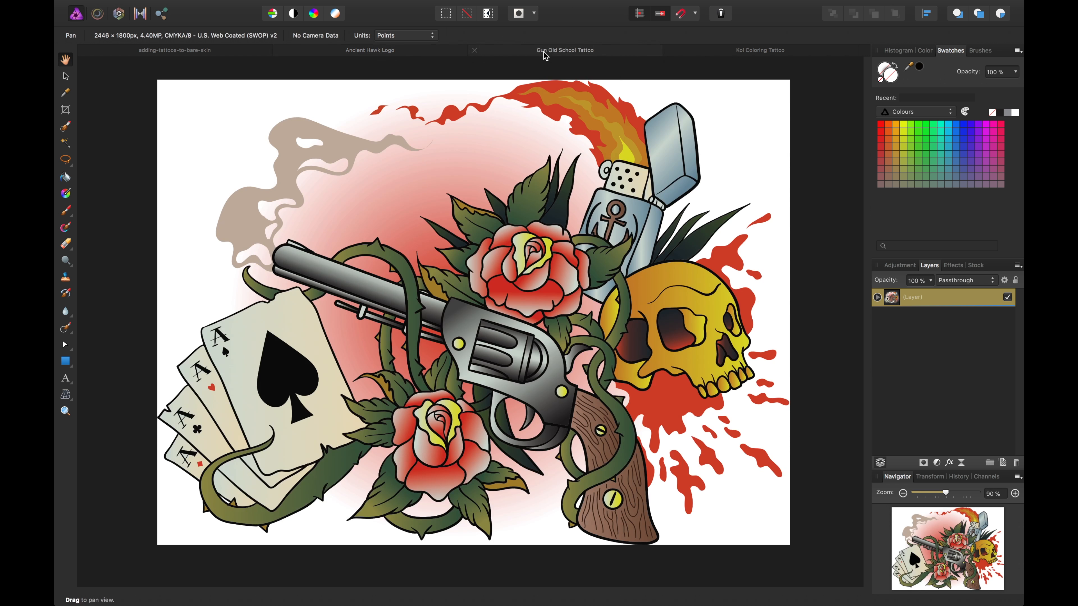
{"action": "left_click", "coordinate": [723, 55]}
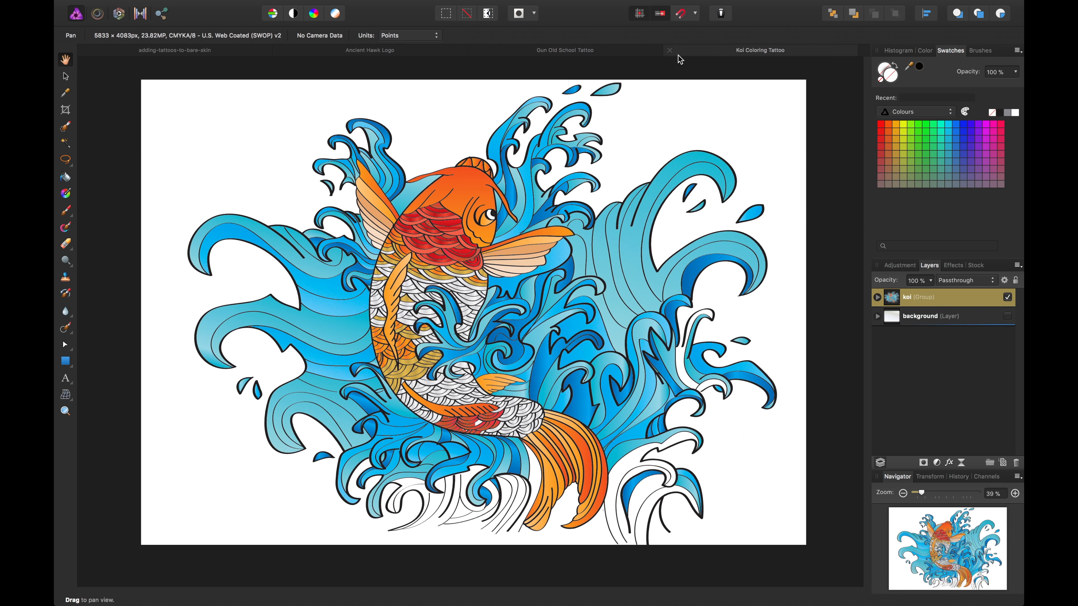
{"action": "left_click", "coordinate": [569, 53]}
{"action": "left_click", "coordinate": [426, 56]}
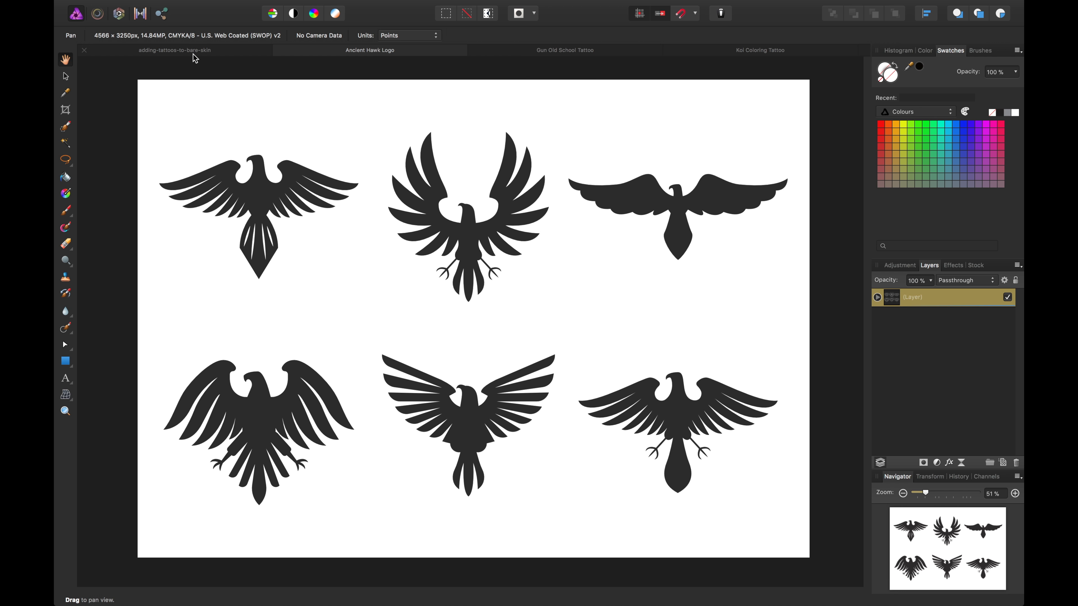
{"action": "left_click", "coordinate": [202, 56]}
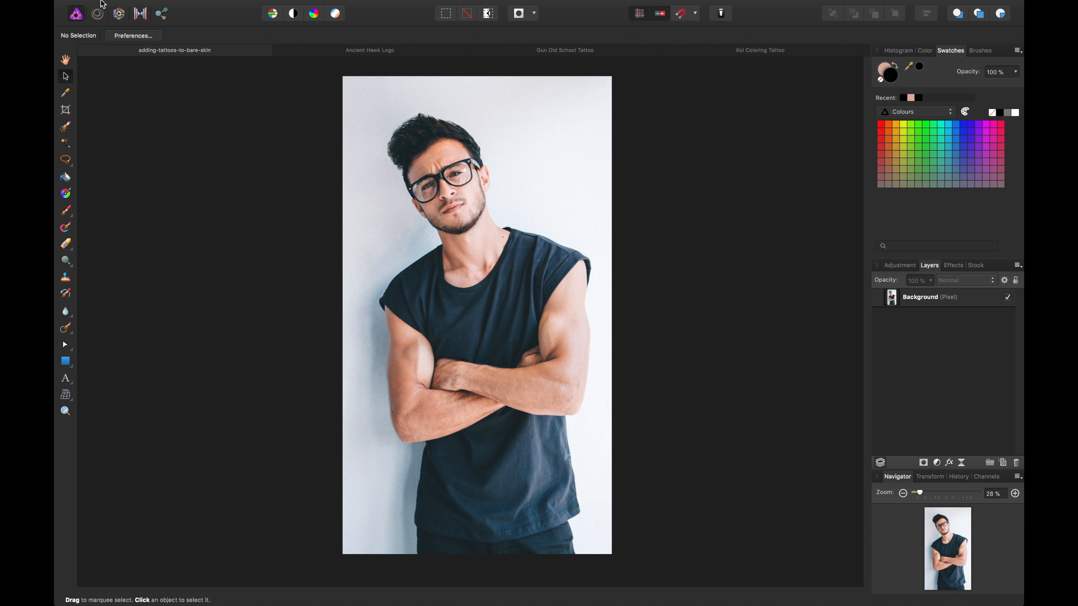
Open the finished adding-tattoos-to-bare-skin-end example from the end folder of Adding Tattoos To Bare Skin
{"action": "mouse_move", "coordinate": [104, 3]}
{"action": "left_click", "coordinate": [157, 7]}
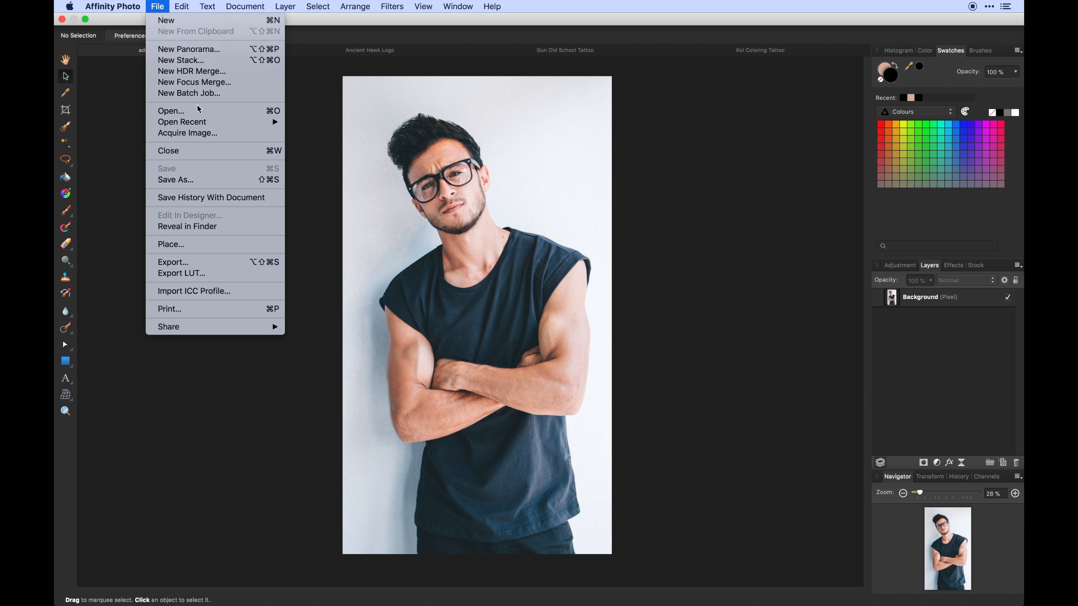
{"action": "mouse_move", "coordinate": [202, 125]}
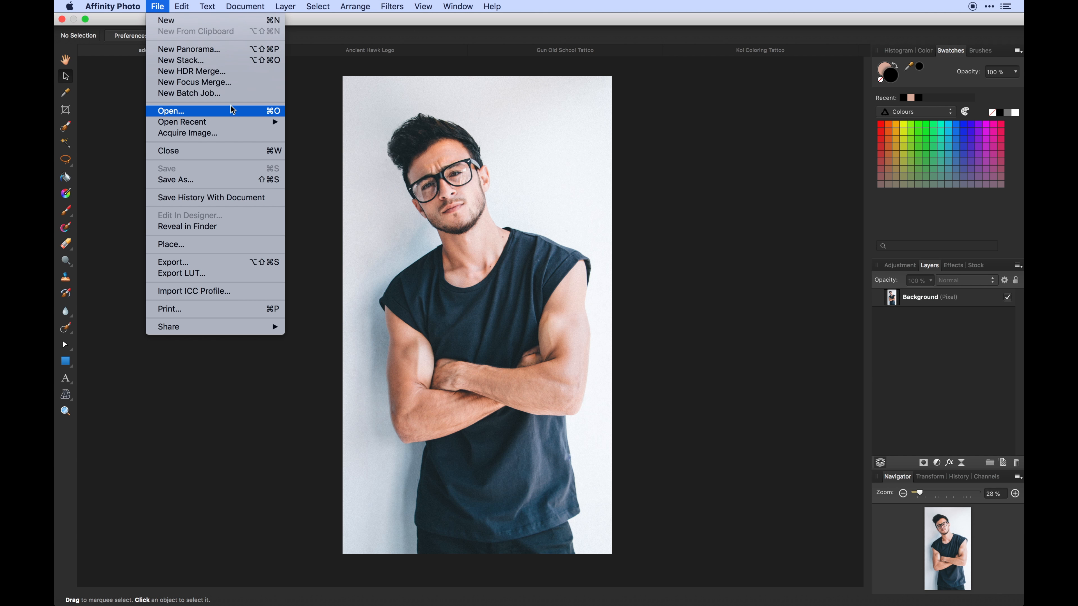
{"action": "left_click", "coordinate": [230, 114]}
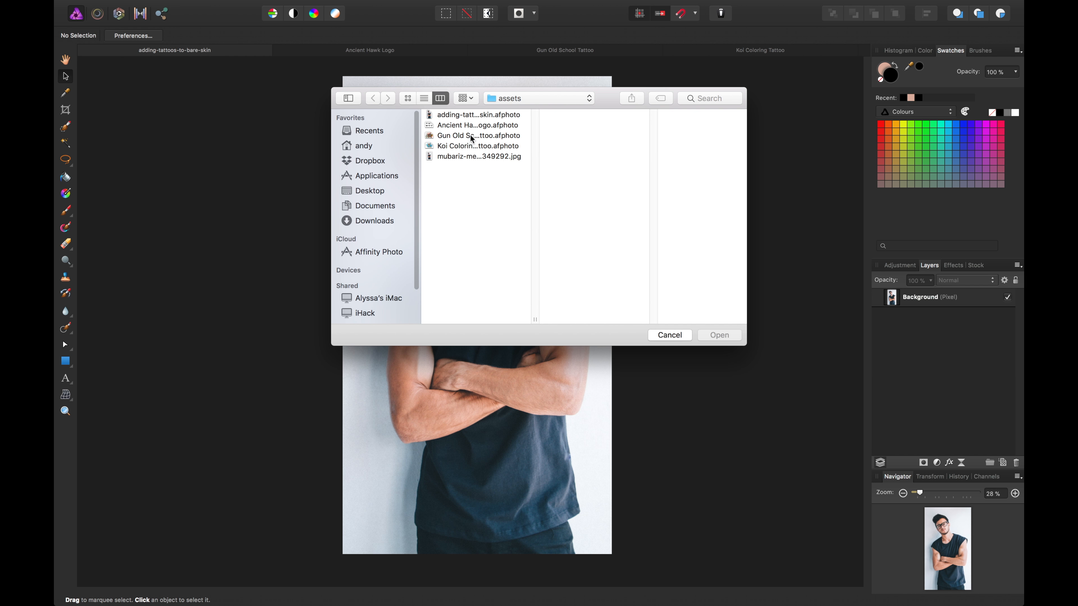
{"action": "left_click", "coordinate": [509, 105]}
{"action": "left_click", "coordinate": [513, 122]}
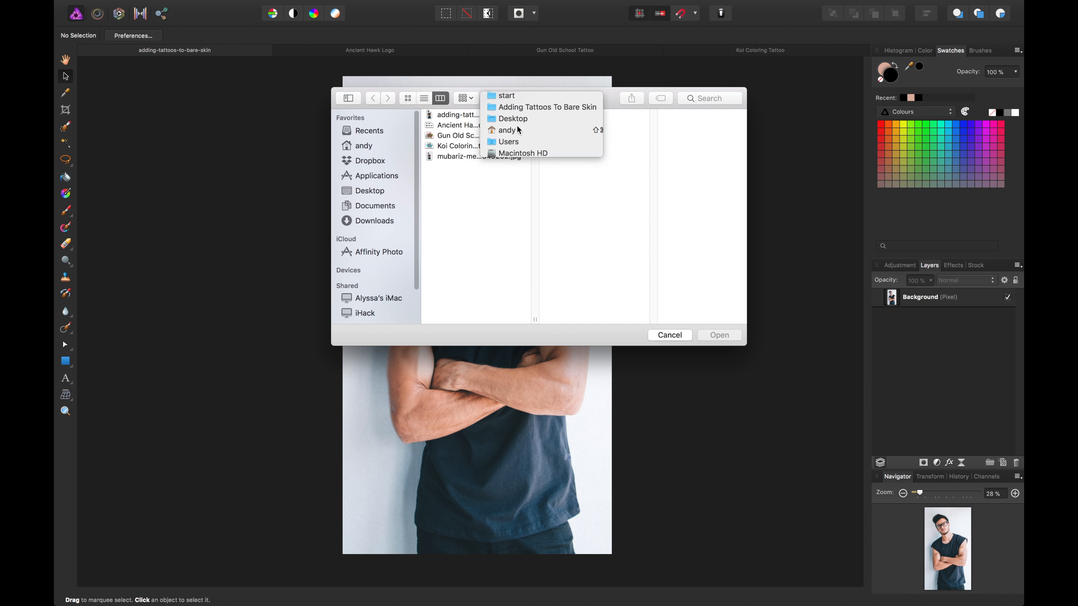
{"action": "left_click", "coordinate": [599, 125]}
{"action": "double_click", "coordinate": [684, 116]}
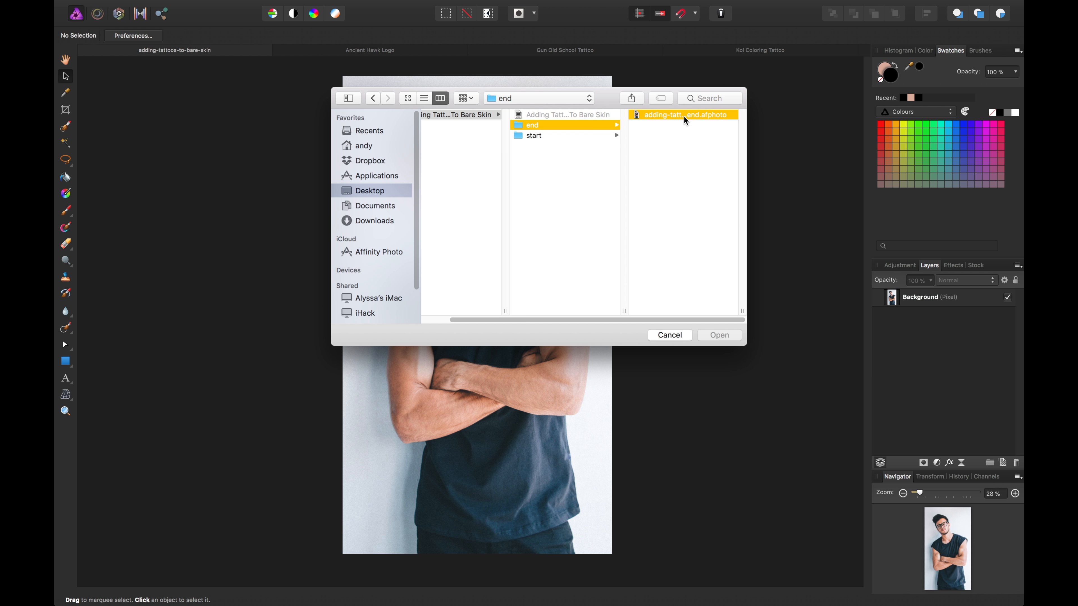
Examine the gun-cards-skull, koi and hawk tattoos on both arms up close and in the full photo
{"action": "key", "text": "super+plus"}
{"action": "key", "text": "super+plus"}
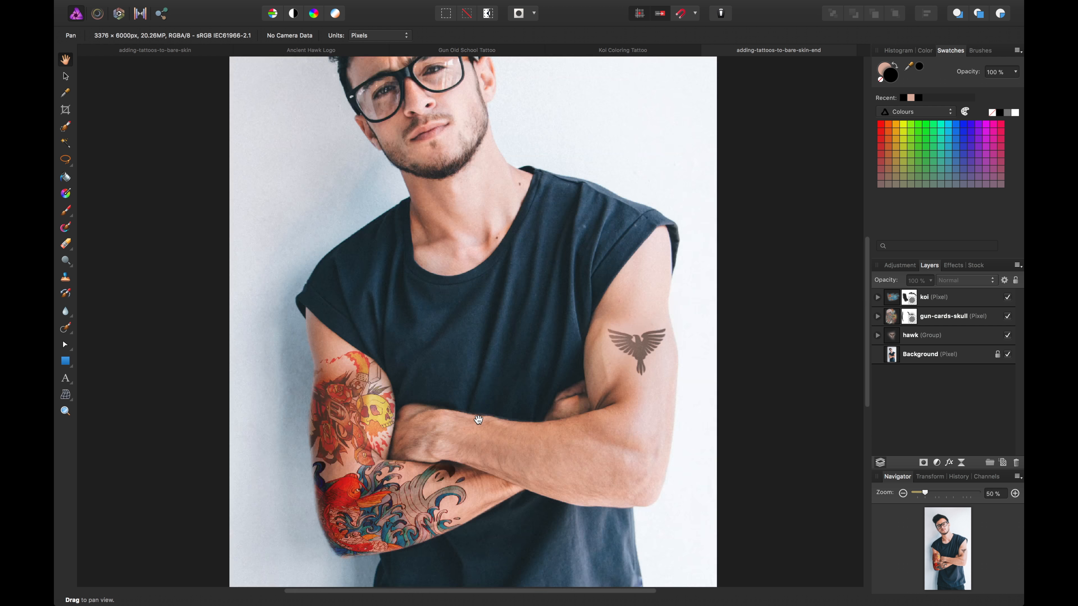
{"action": "left_click_drag", "start_coordinate": [465, 443], "coordinate": [452, 287]}
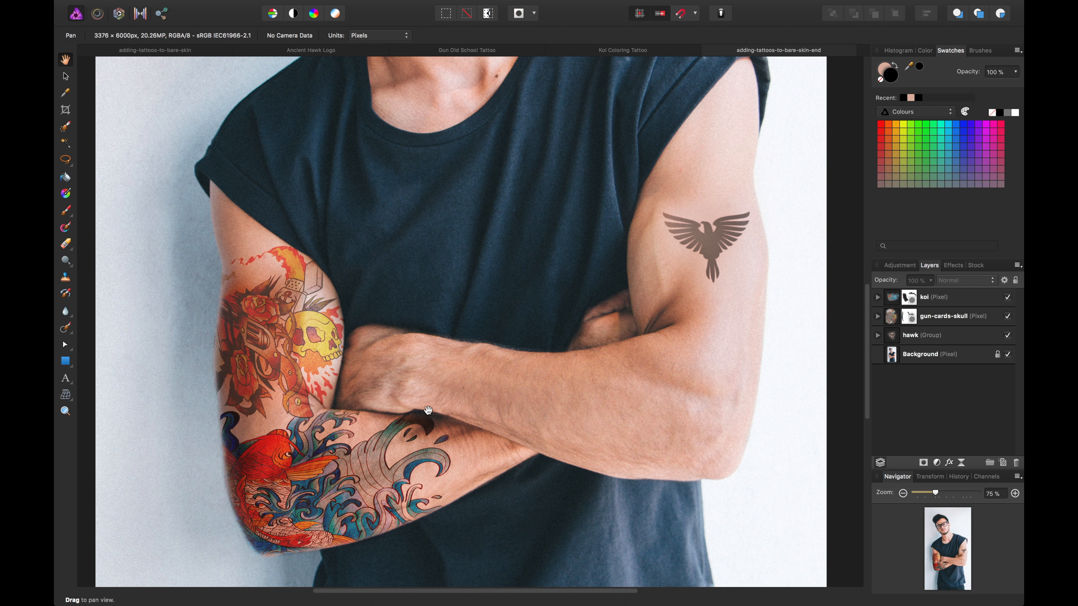
{"action": "left_click_drag", "start_coordinate": [458, 381], "coordinate": [472, 402]}
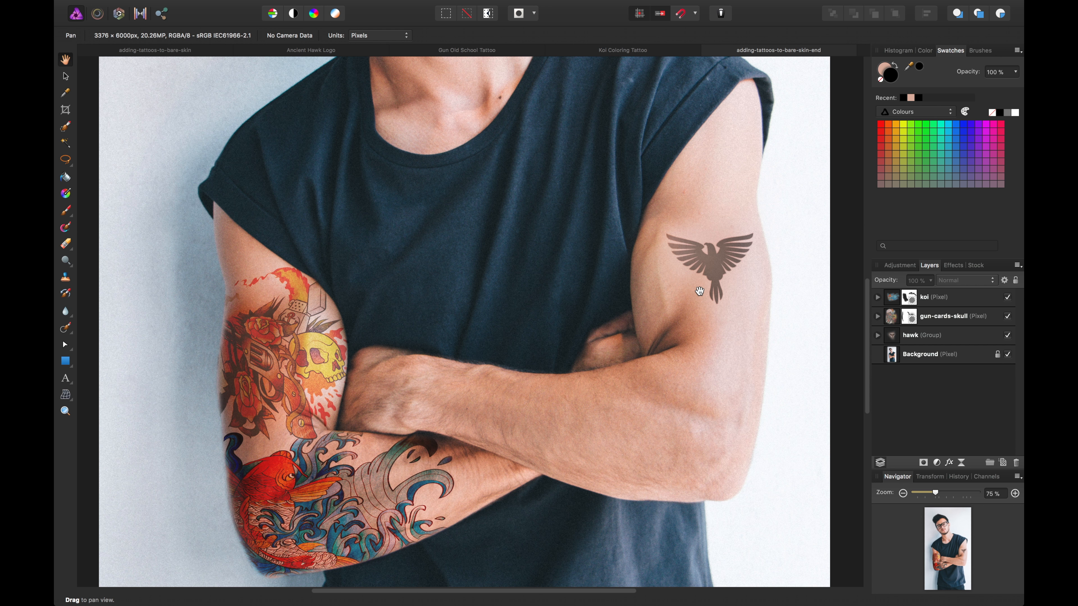
{"action": "key", "text": "super+minus"}
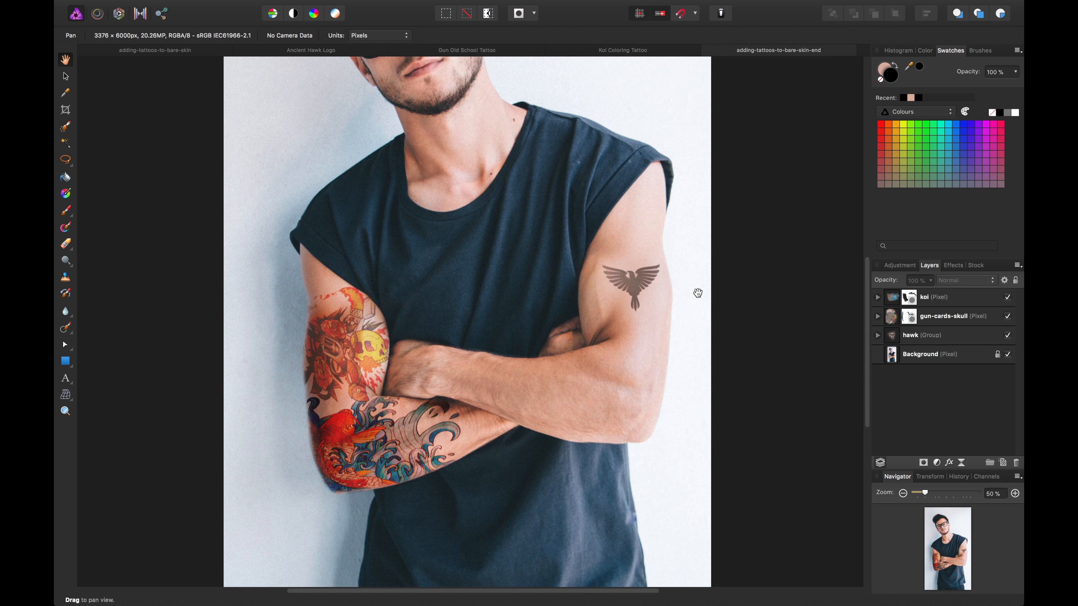
{"action": "key", "text": "super+minus"}
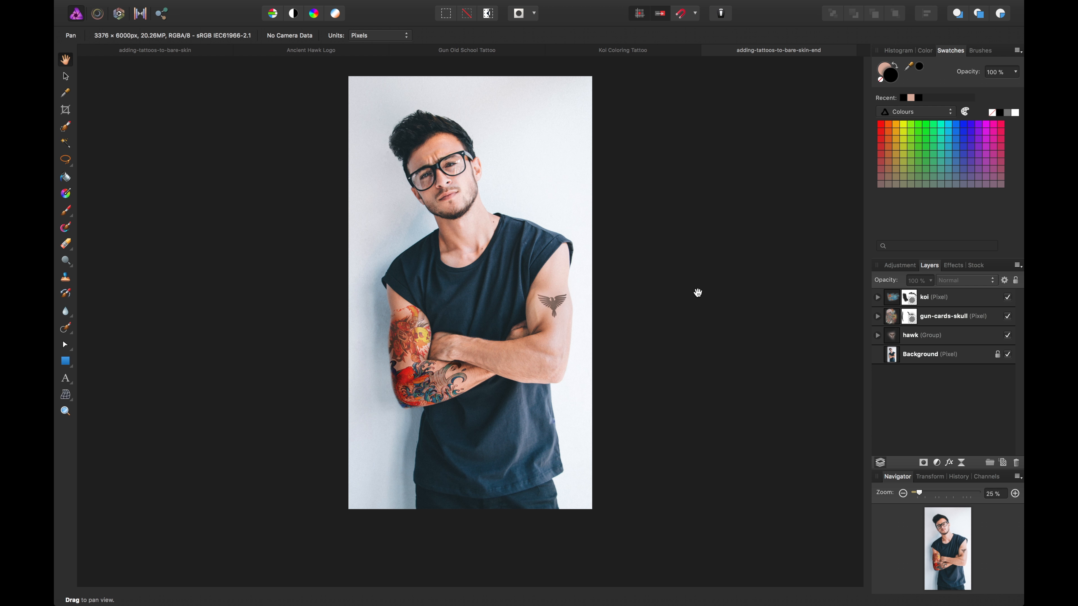
{"action": "key", "text": "super+plus"}
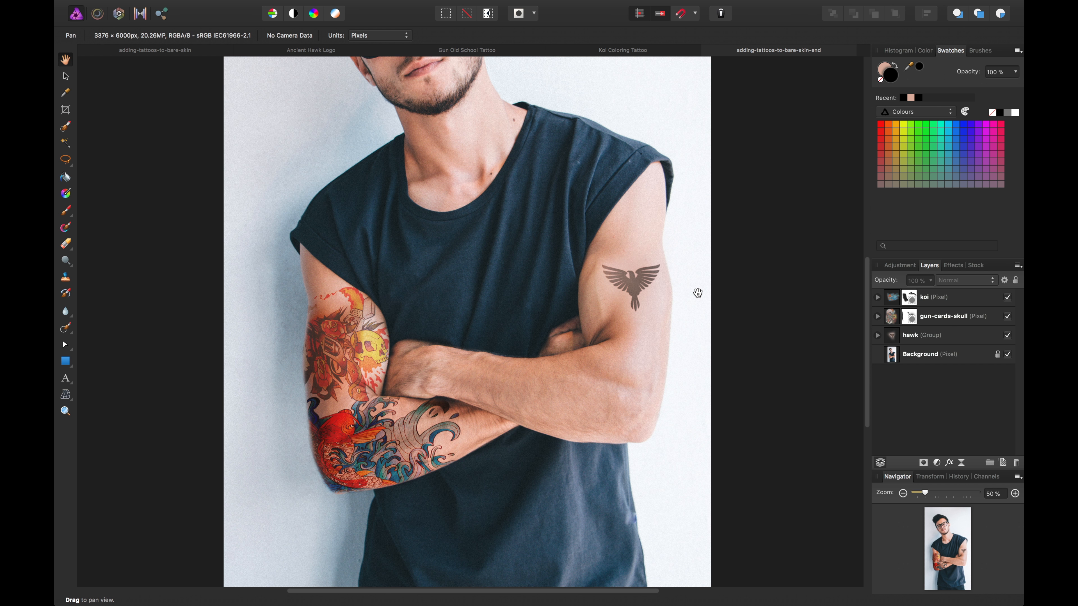
{"action": "left_click", "coordinate": [66, 393]}
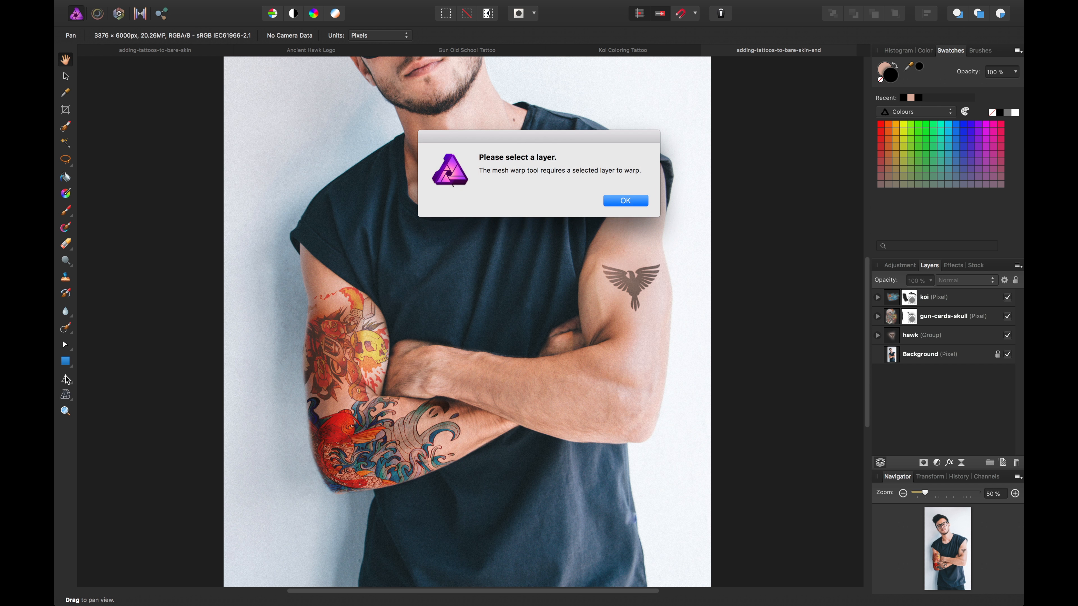
{"action": "left_click", "coordinate": [624, 202]}
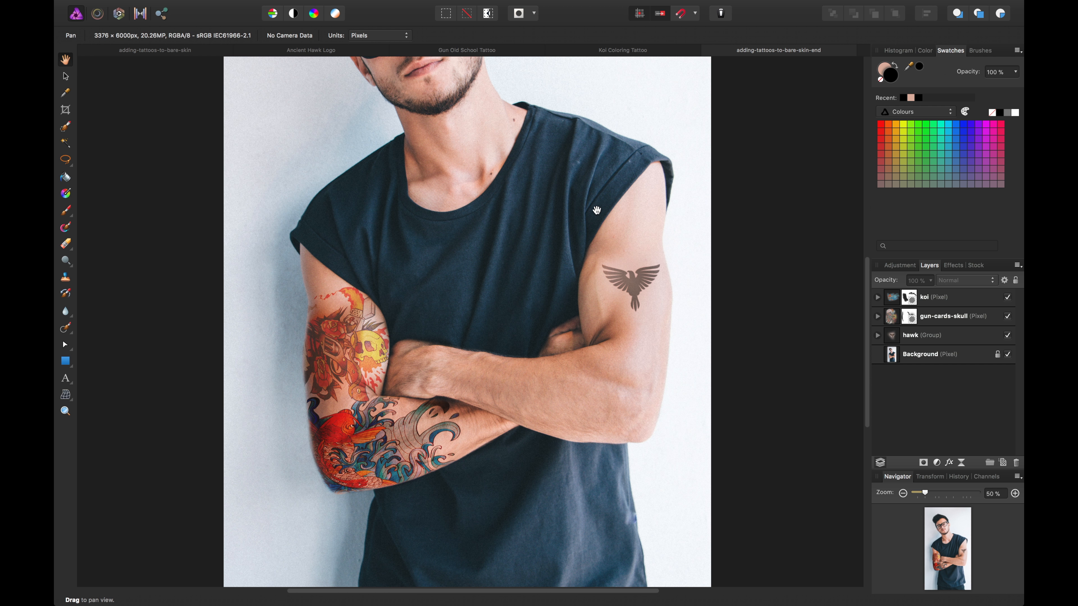
{"action": "left_click_drag", "start_coordinate": [546, 194], "coordinate": [561, 302]}
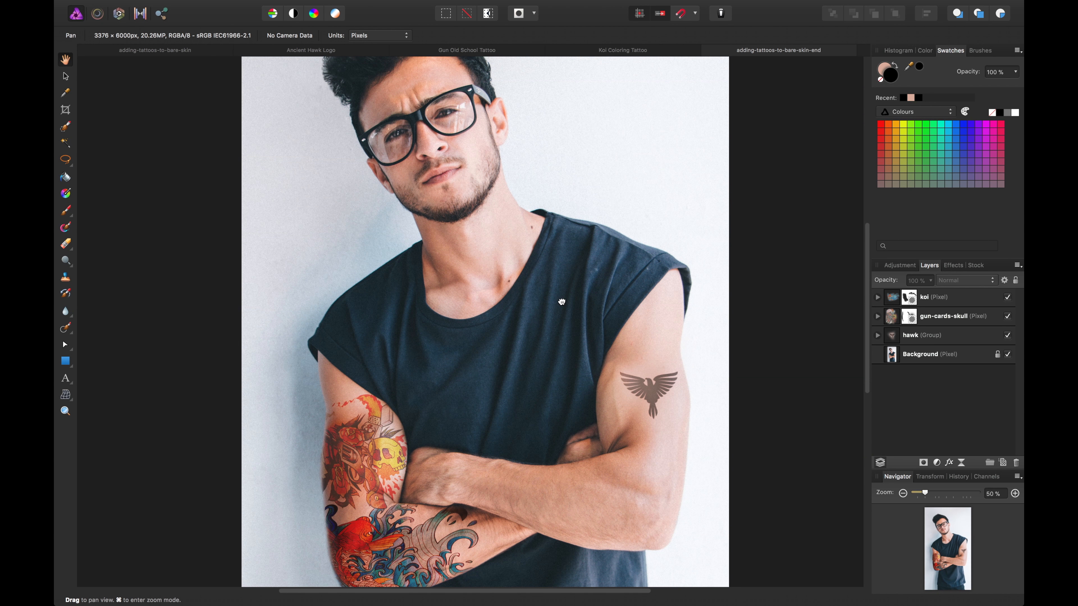
{"action": "key", "text": "super+minus"}
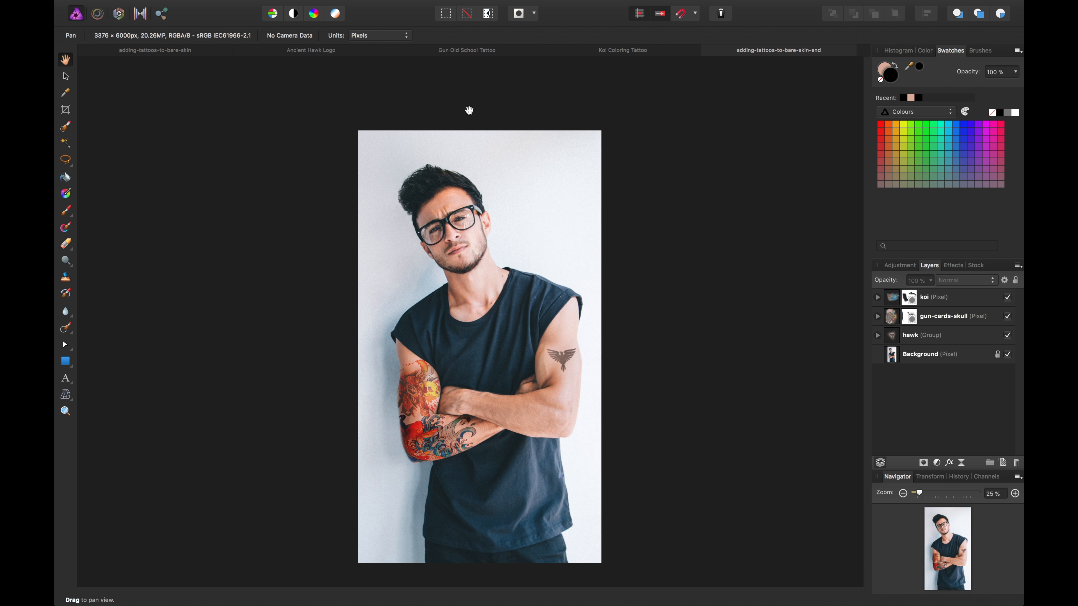
Review the bare upper arm in the starting photo and the source artwork in the Ancient Hawk Logo document
{"action": "left_click", "coordinate": [194, 52]}
{"action": "mouse_move", "coordinate": [331, 121]}
{"action": "left_mouse_down"}
{"action": "mouse_move", "coordinate": [342, 135]}
{"action": "mouse_move", "coordinate": [341, 121]}
{"action": "left_mouse_up"}
{"action": "key", "text": "super+plus"}
{"action": "left_click_drag", "start_coordinate": [486, 227], "coordinate": [484, 248]}
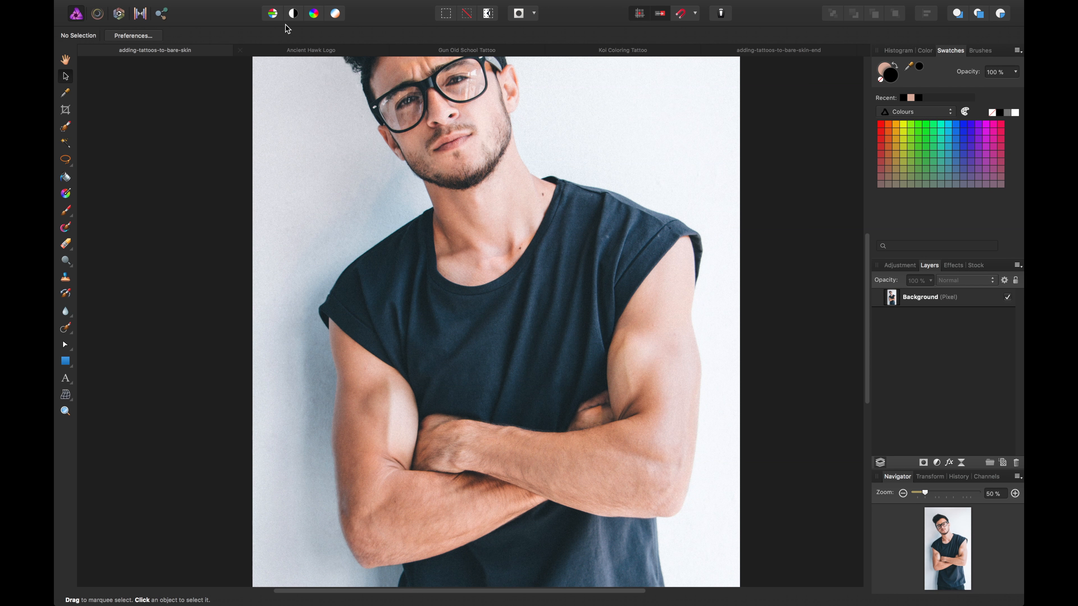
{"action": "left_click", "coordinate": [308, 50]}
{"action": "key", "text": "h"}
In the finished example, select the hawk group and toggle its visibility to compare the arm with and without it
{"action": "left_click", "coordinate": [737, 51]}
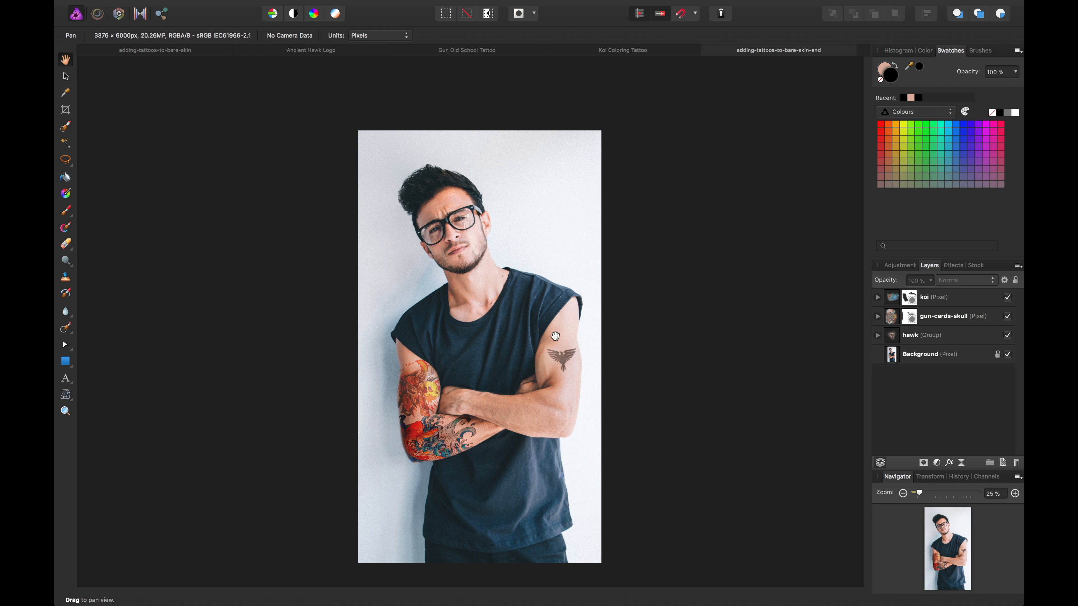
{"action": "key", "text": "v"}
{"action": "left_click", "coordinate": [566, 360]}
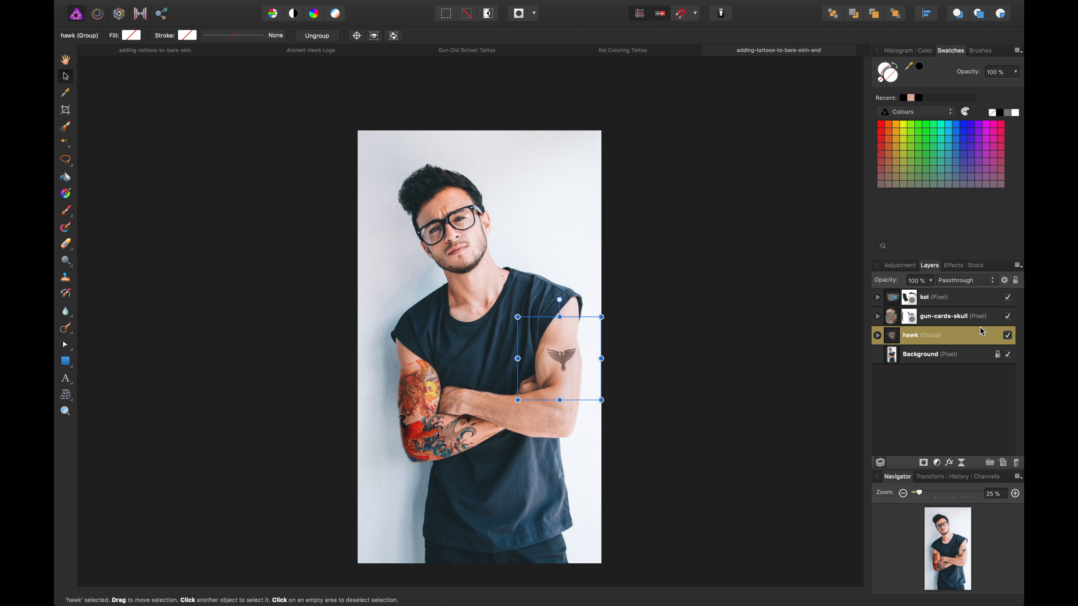
{"action": "left_click", "coordinate": [1008, 336]}
{"action": "left_click", "coordinate": [1008, 336]}
Select and copy the middle hawk curve of the lower row in the Ancient Hawk Logo document
{"action": "left_click", "coordinate": [220, 52]}
{"action": "left_click", "coordinate": [369, 52]}
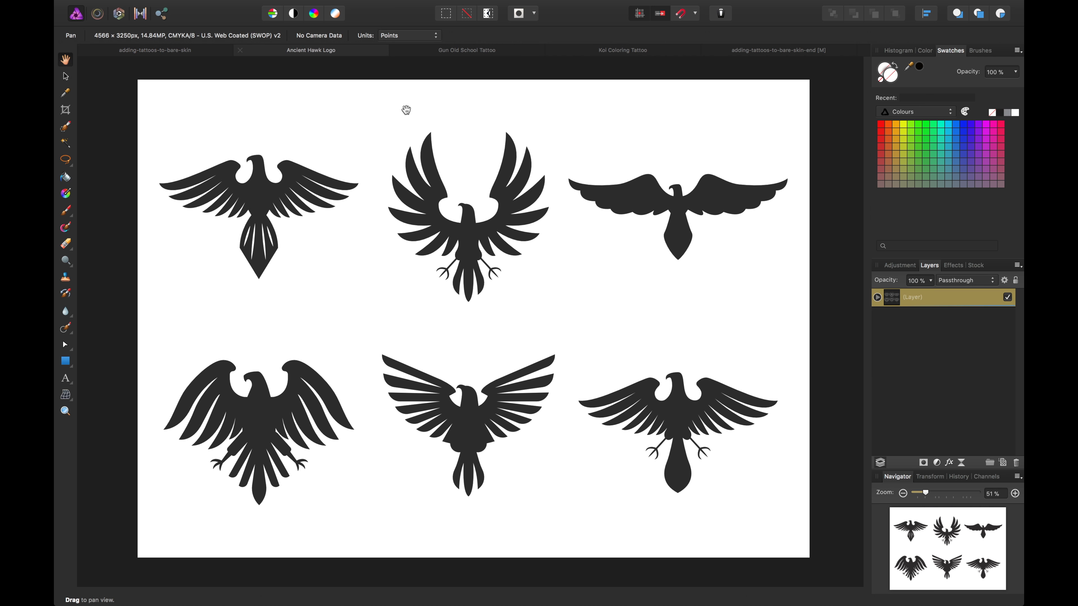
{"action": "key", "text": "h"}
{"action": "key", "text": "v"}
{"action": "left_click", "coordinate": [464, 413]}
{"action": "double_click", "coordinate": [465, 416]}
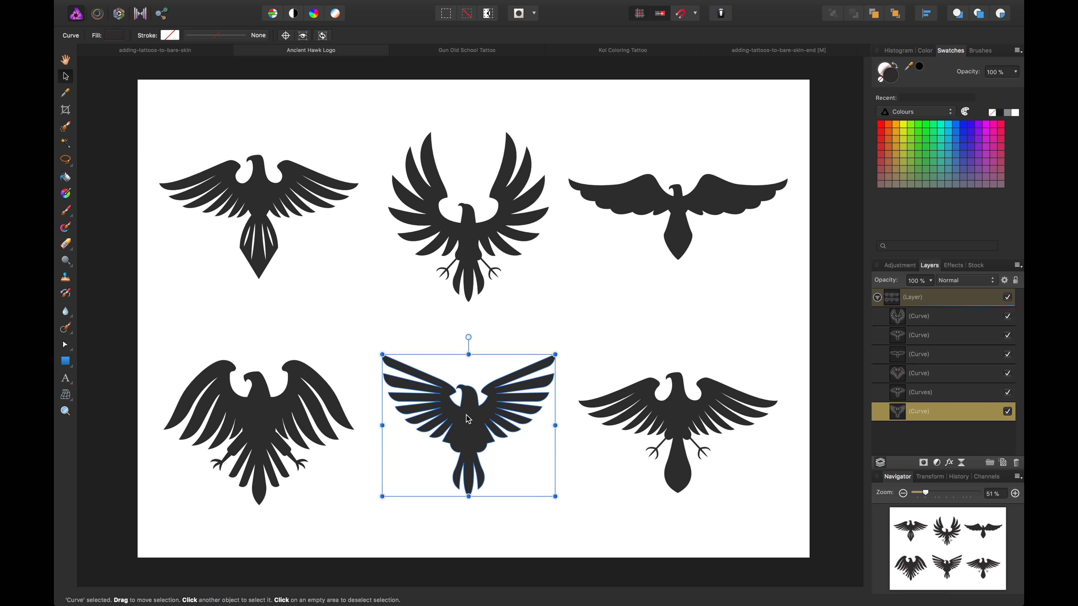
{"action": "key", "text": "a"}
{"action": "left_click", "coordinate": [487, 359]}
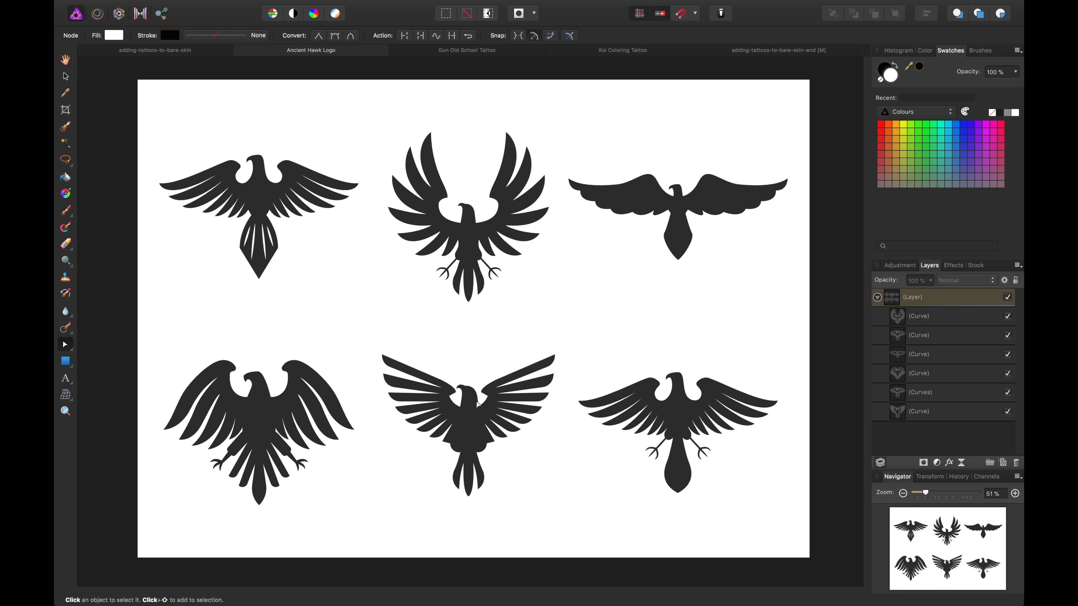
{"action": "left_click", "coordinate": [476, 410]}
{"action": "key", "text": "v"}
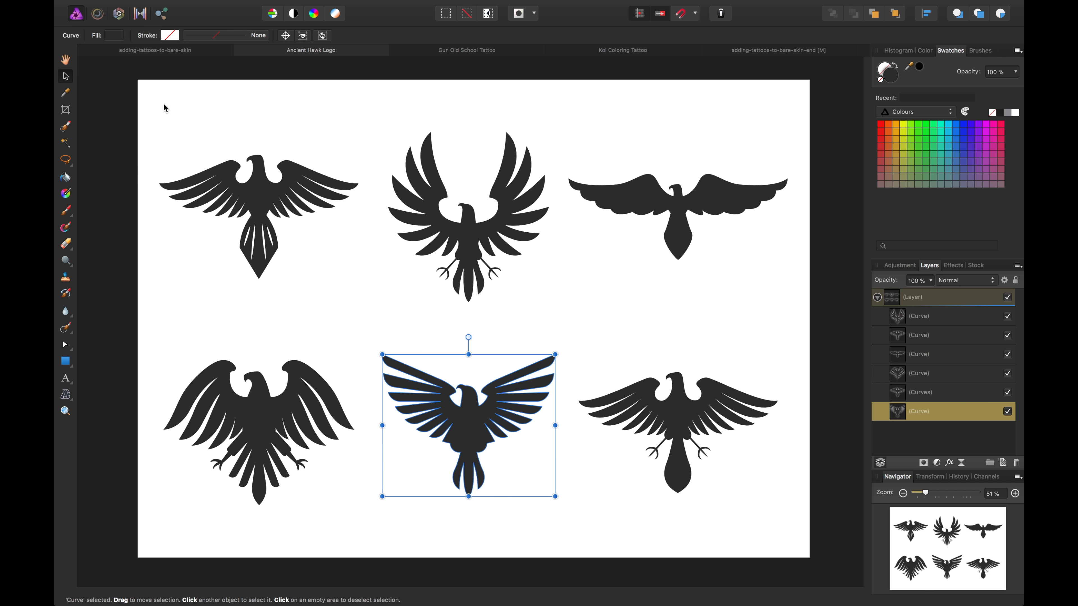
Paste the hawk curve into the adding-tattoos-to-bare-skin photo and place it over the upper arm beside the white background
{"action": "left_click", "coordinate": [166, 54]}
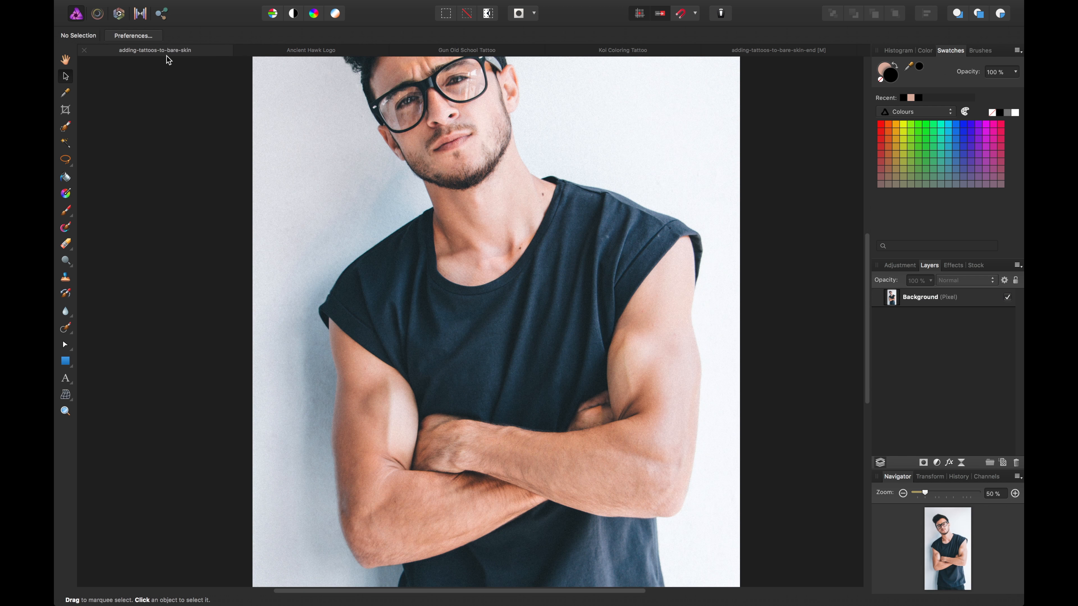
{"action": "left_click", "coordinate": [655, 304]}
{"action": "key", "text": "super+v"}
{"action": "left_click_drag", "start_coordinate": [581, 241], "coordinate": [650, 360]}
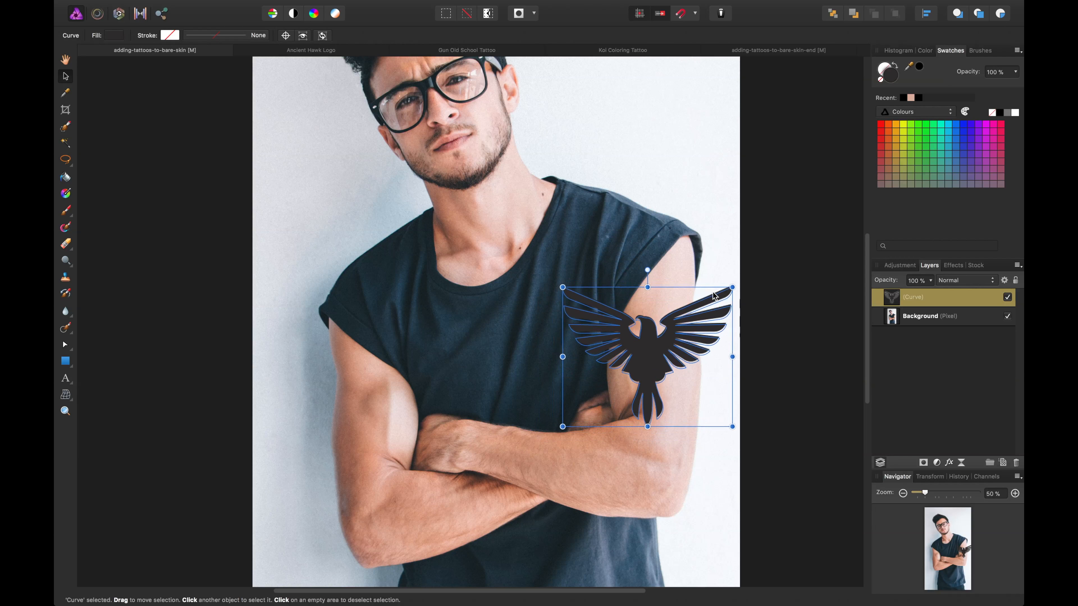
Scale the hawk down to fit within the upper arm and shear it slightly to follow the arm's angle
{"action": "left_click", "coordinate": [769, 233]}
{"action": "left_click_drag", "start_coordinate": [791, 225], "coordinate": [662, 192]}
{"action": "left_click", "coordinate": [580, 308]}
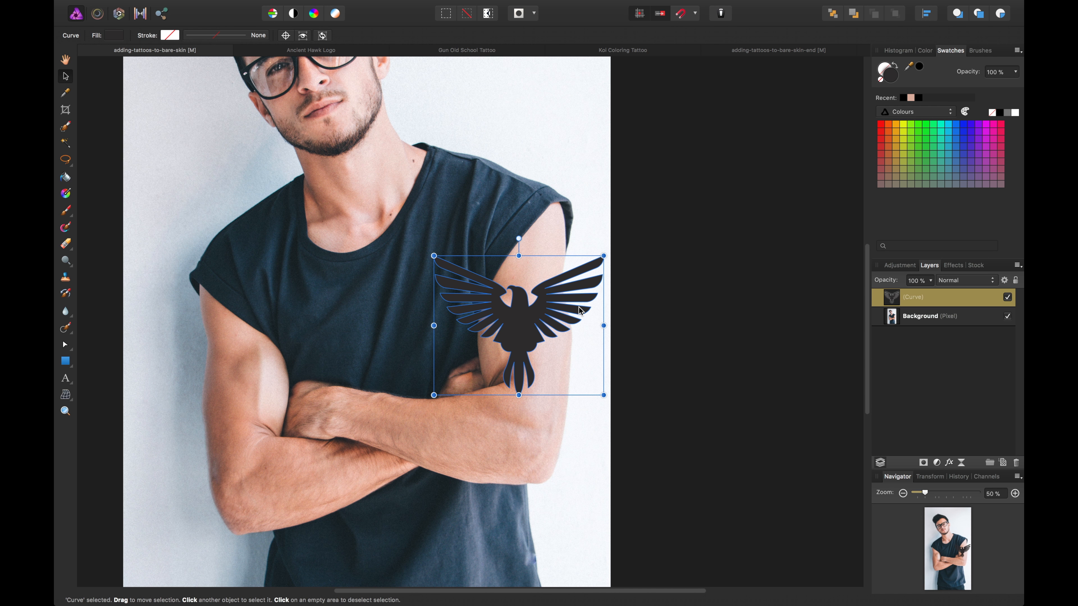
{"action": "left_click_drag", "start_coordinate": [603, 256], "coordinate": [546, 331]}
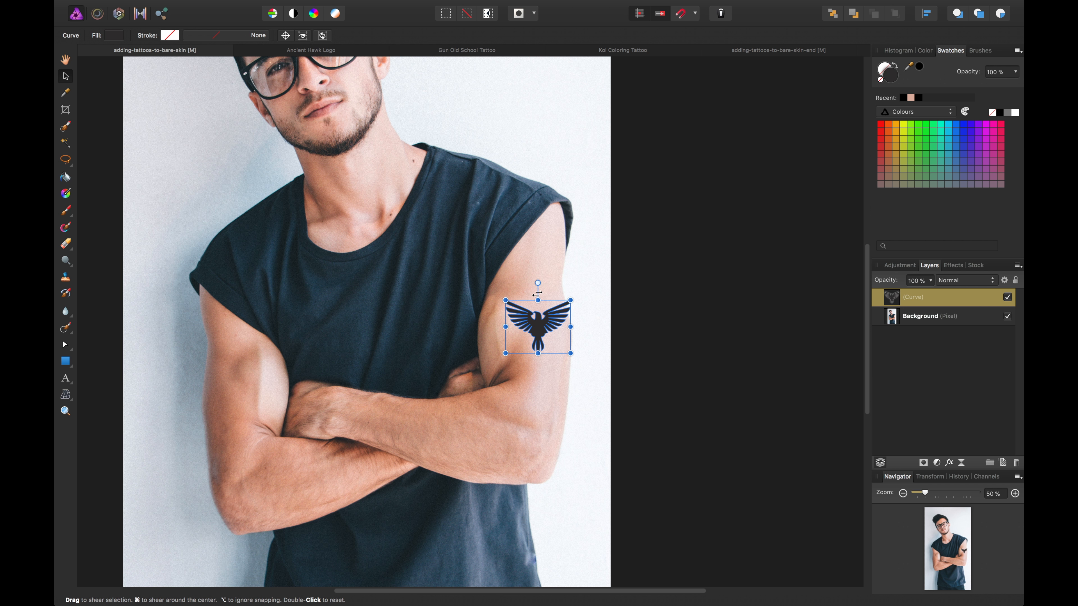
{"action": "left_click_drag", "start_coordinate": [537, 294], "coordinate": [558, 304]}
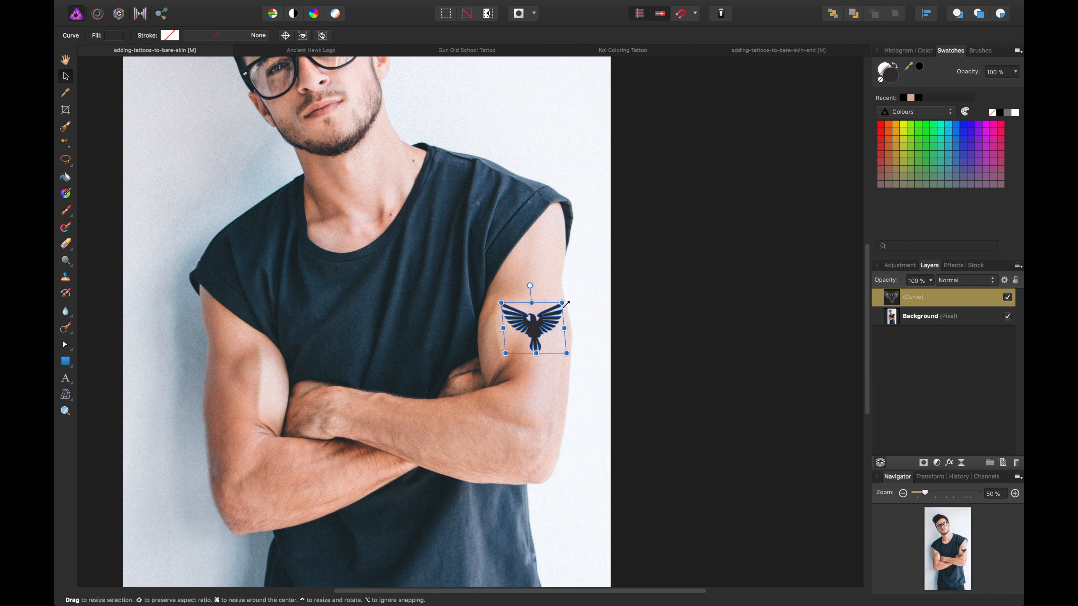
{"action": "left_click", "coordinate": [621, 280]}
Give the hawk a linear Gradient Overlay effect running from black to dark grey with lightness 22
{"action": "left_click", "coordinate": [548, 324]}
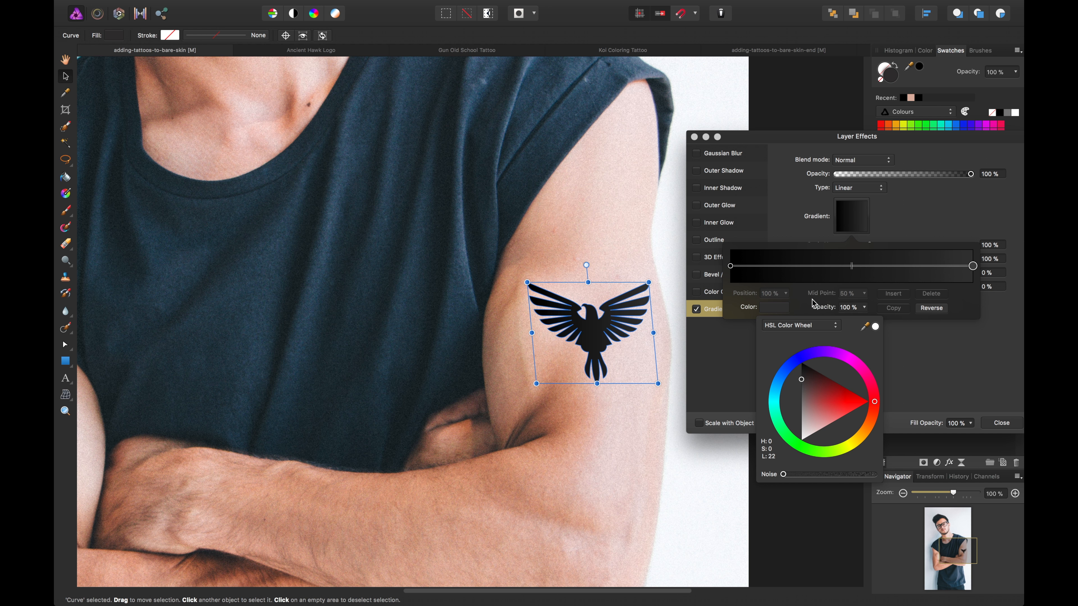
{"action": "left_click", "coordinate": [850, 306]}
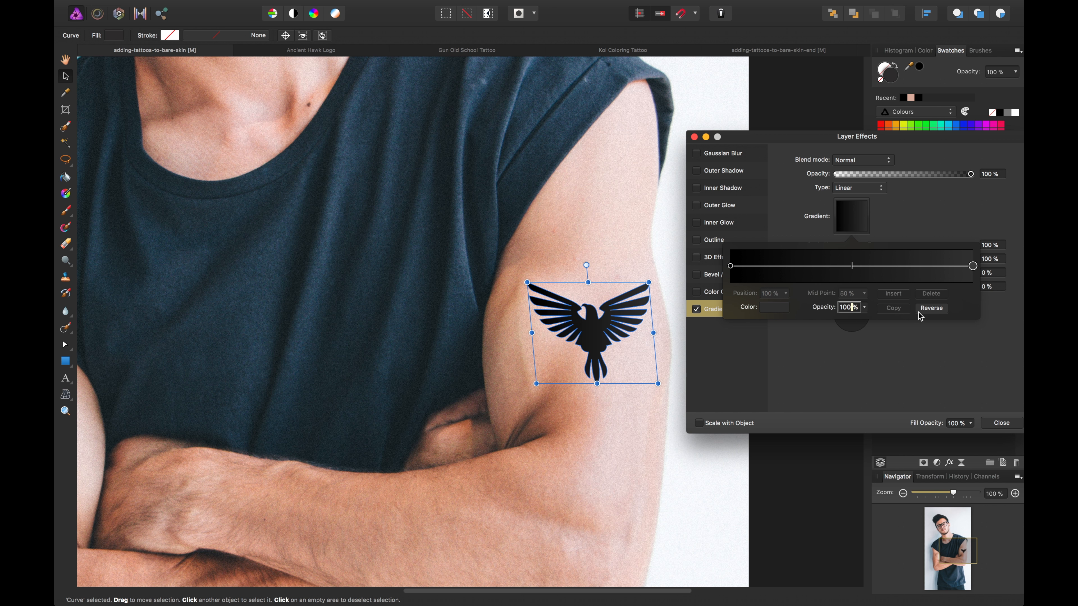
{"action": "left_click", "coordinate": [915, 339]}
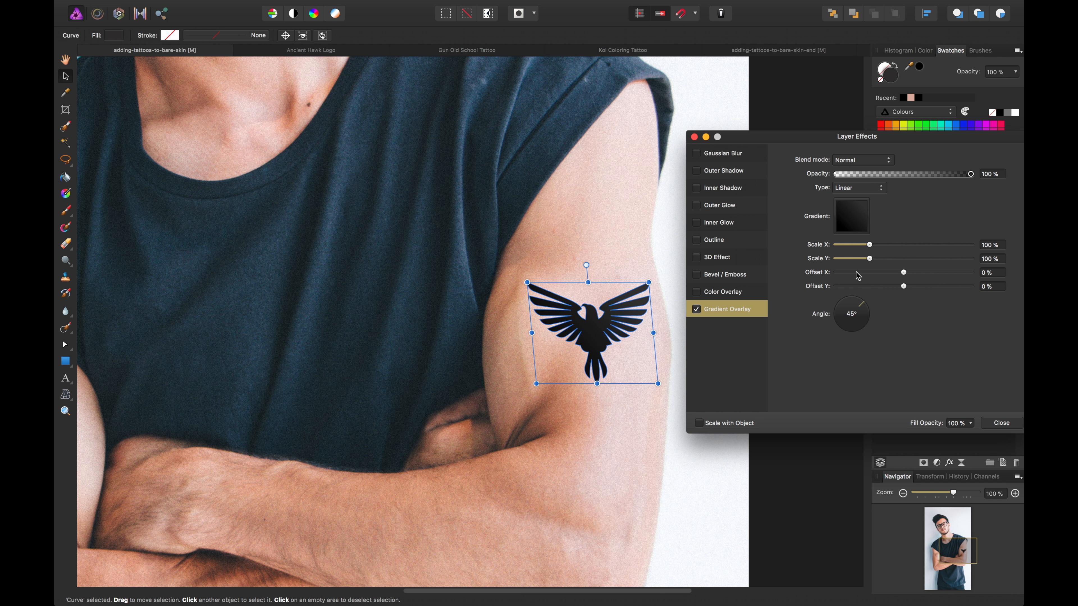
Add noise to both end colours of the hawk's gradient overlay, using maximum noise on the black end
{"action": "left_click", "coordinate": [842, 228]}
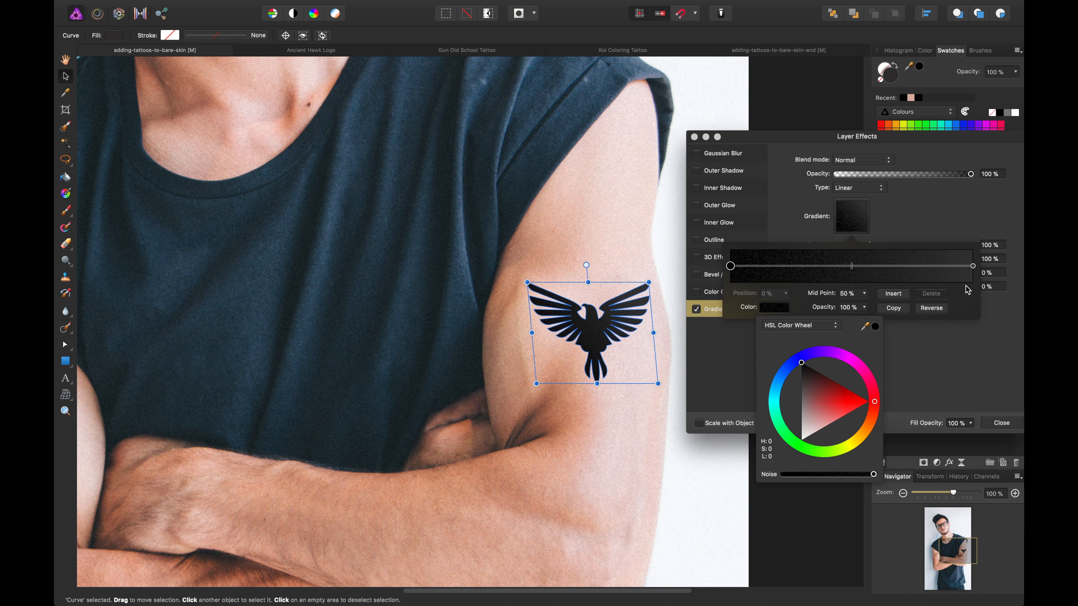
{"action": "left_click", "coordinate": [973, 266]}
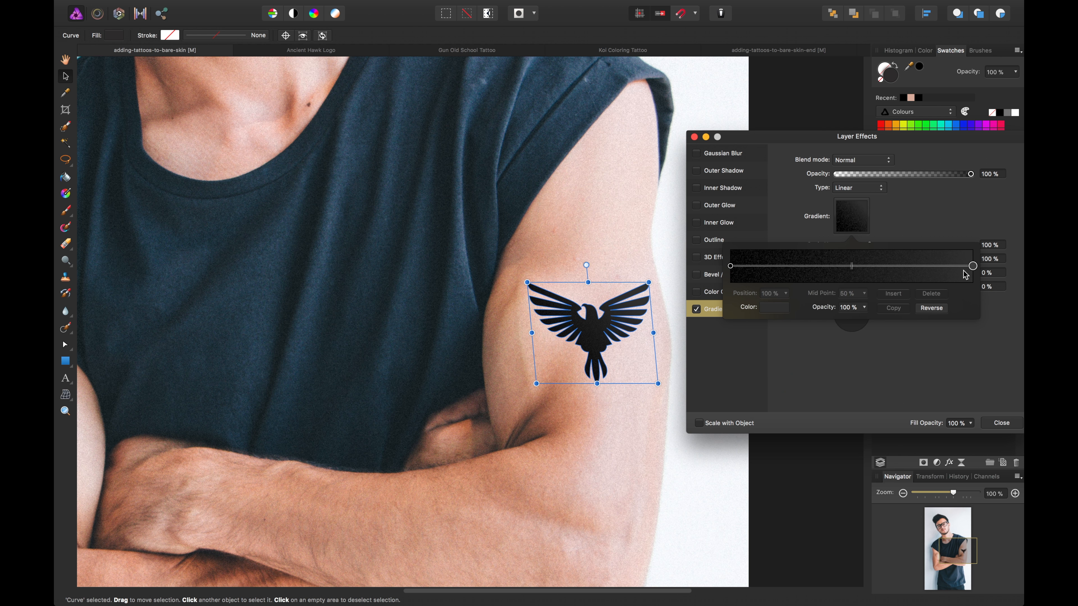
{"action": "left_click", "coordinate": [785, 308]}
{"action": "left_click_drag", "start_coordinate": [799, 475], "coordinate": [831, 477]}
{"action": "left_click", "coordinate": [922, 368]}
{"action": "left_click", "coordinate": [928, 344]}
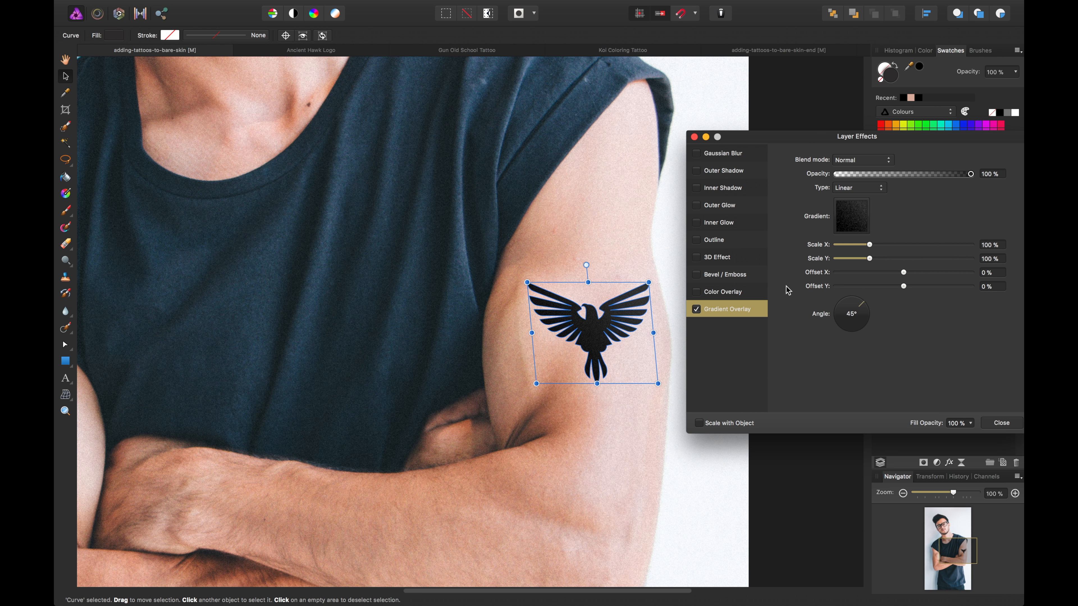
{"action": "left_click", "coordinate": [1004, 423]}
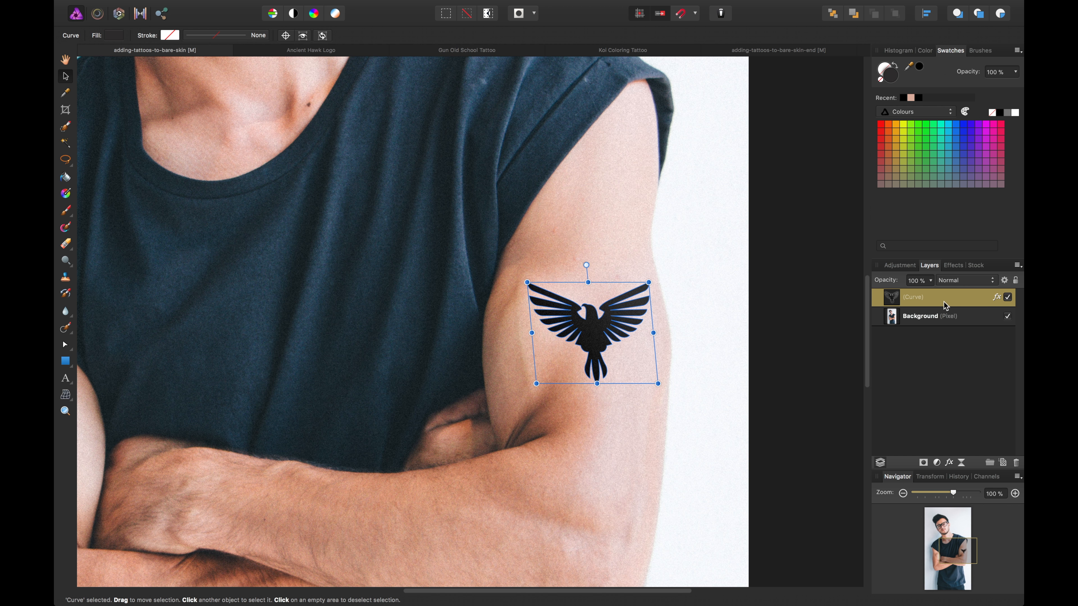
Try the Color Burn blend mode on the hawk's gradient overlay and settle on Add at 100% opacity
{"action": "left_click", "coordinate": [996, 297]}
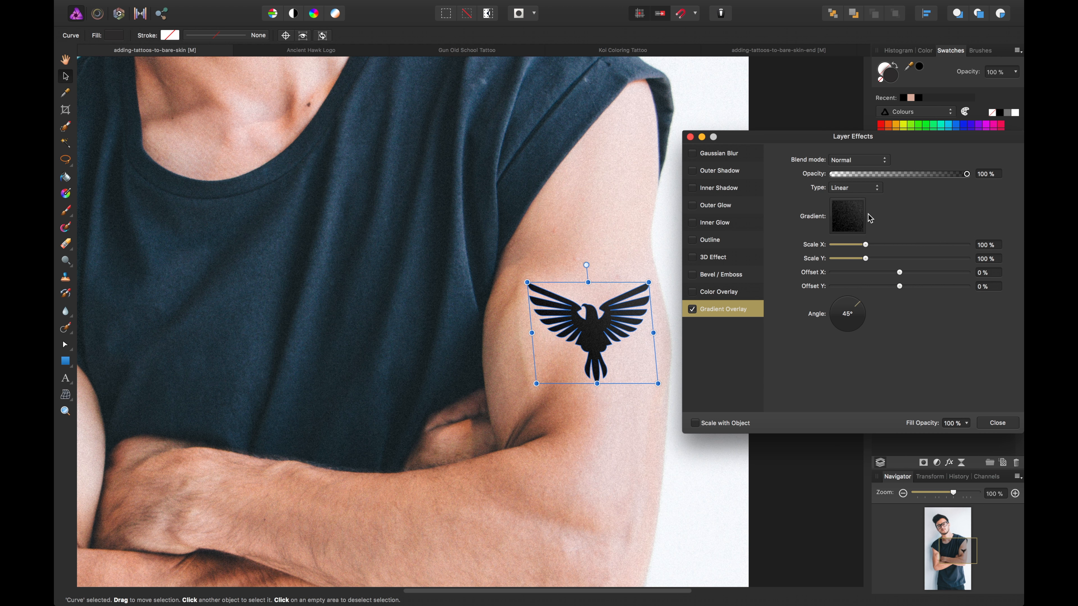
{"action": "left_click", "coordinate": [853, 161]}
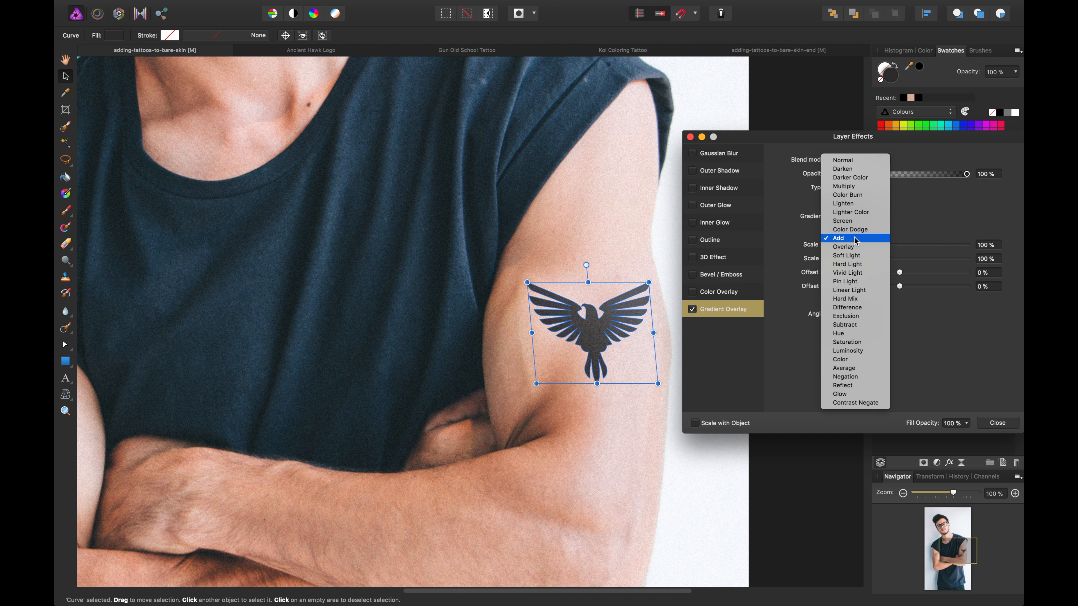
{"action": "left_click", "coordinate": [848, 195]}
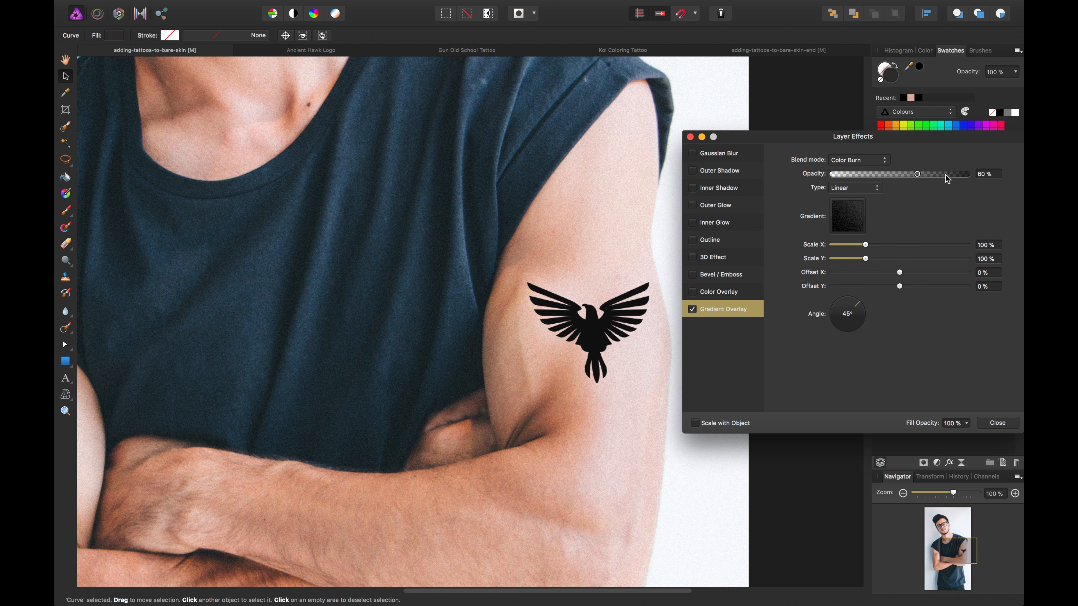
{"action": "mouse_move", "coordinate": [967, 173]}
{"action": "left_mouse_down"}
{"action": "mouse_move", "coordinate": [861, 185]}
{"action": "mouse_move", "coordinate": [976, 174]}
{"action": "left_mouse_up"}
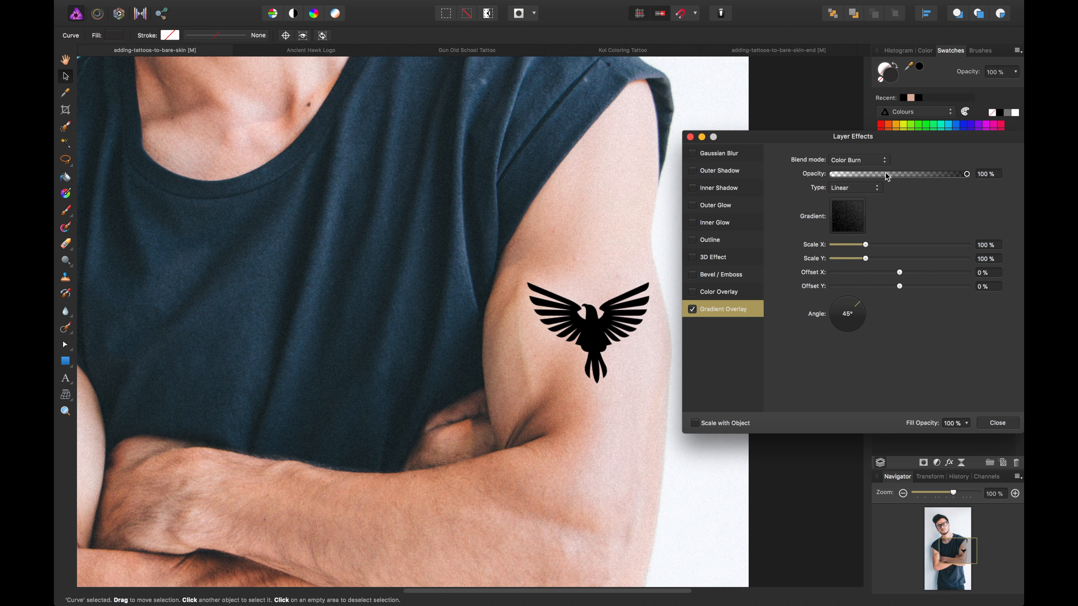
{"action": "left_click", "coordinate": [837, 161]}
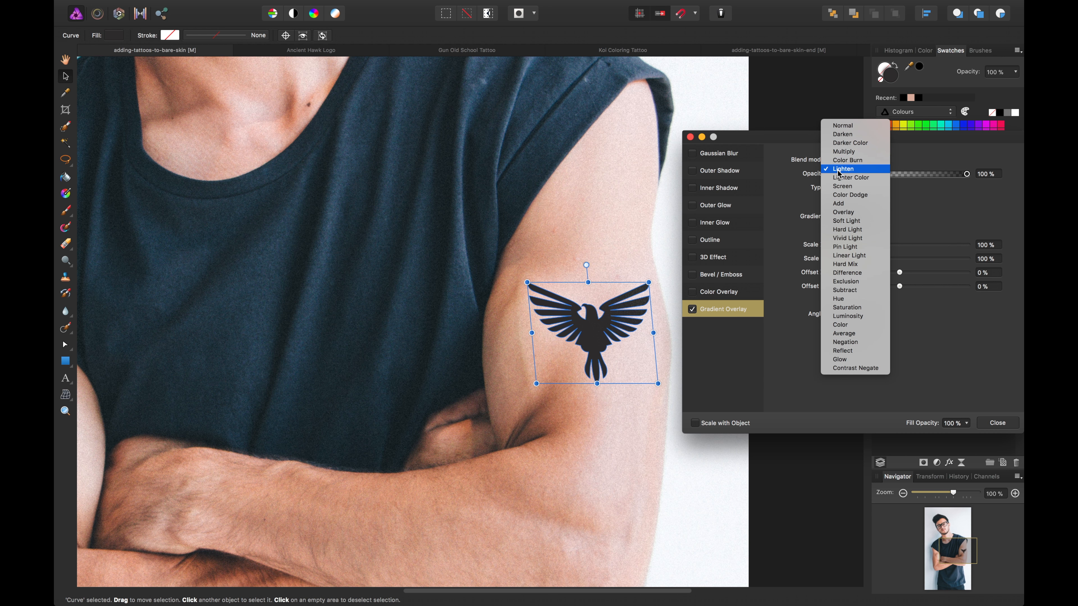
{"action": "left_click", "coordinate": [842, 203]}
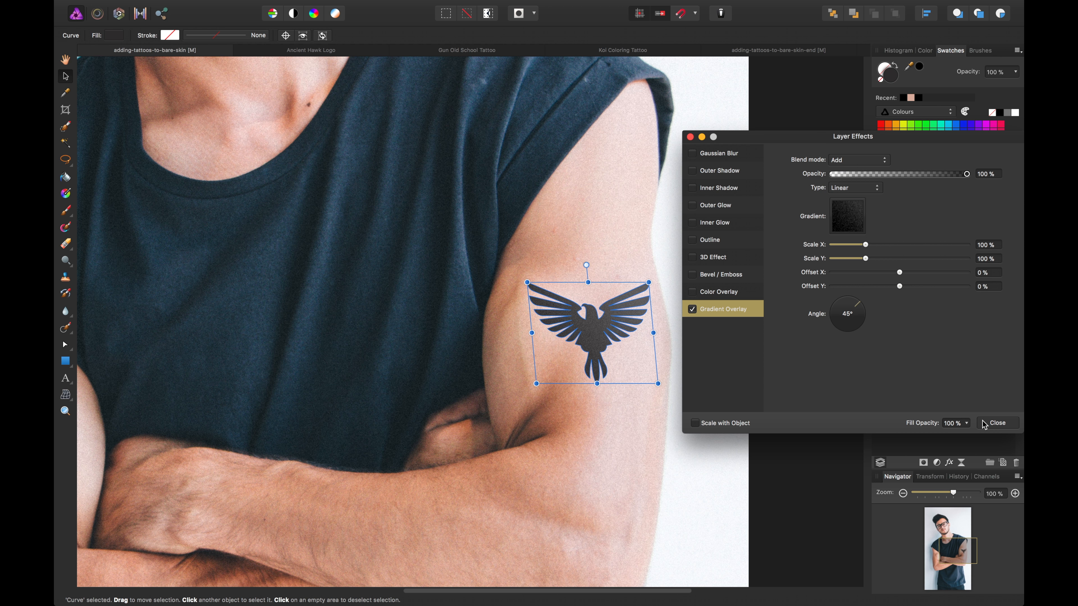
{"action": "left_click", "coordinate": [995, 423]}
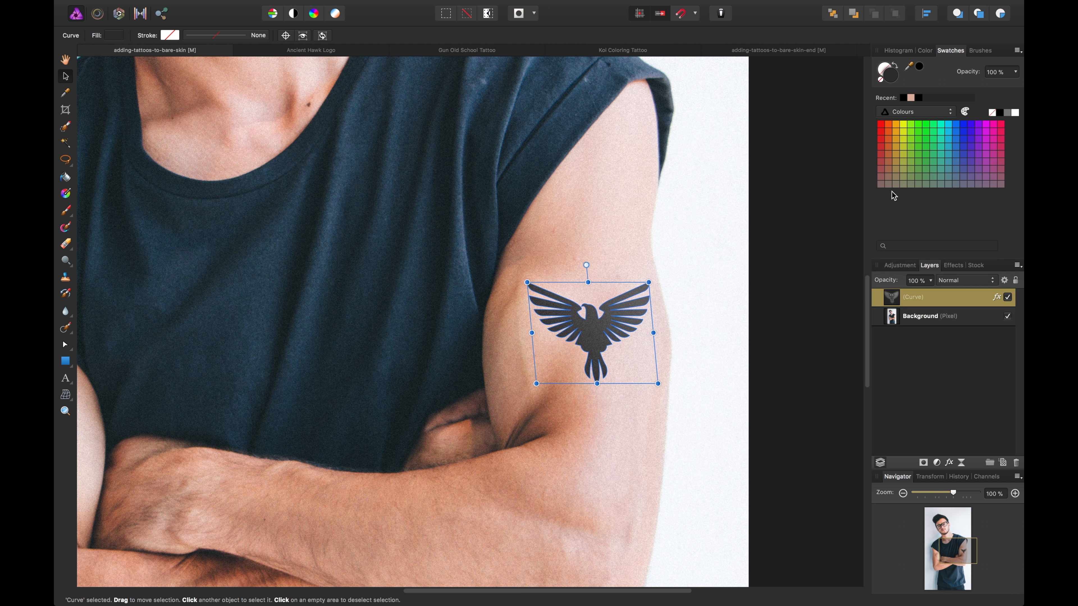
Lower the hawk curve layer's opacity to 90%
{"action": "left_click", "coordinate": [930, 282]}
{"action": "left_click_drag", "start_coordinate": [929, 292], "coordinate": [922, 299]}
{"action": "left_click", "coordinate": [921, 357]}
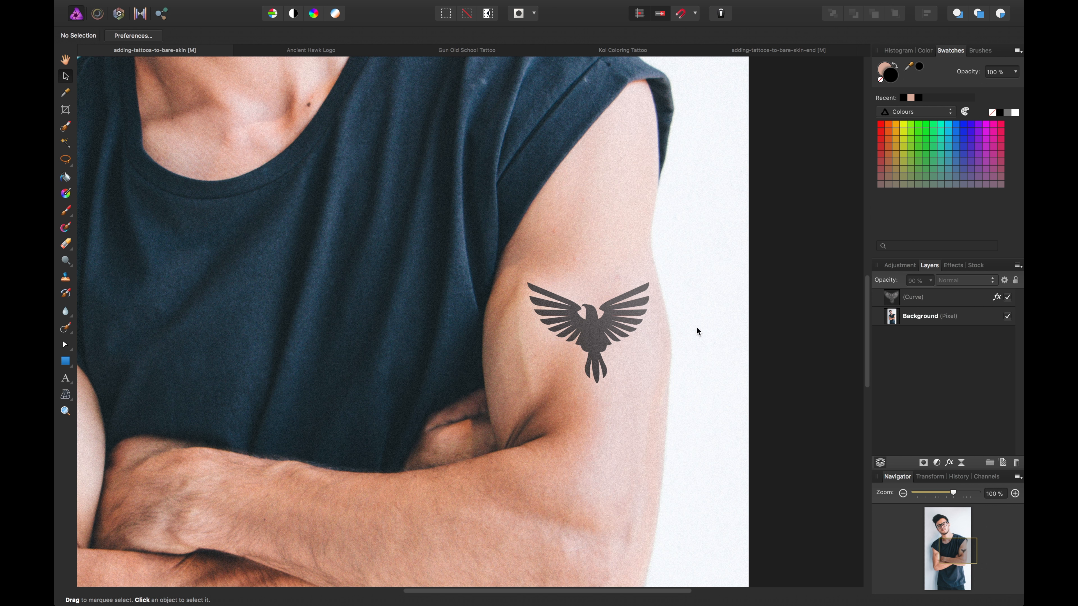
Add an Outline effect with a 2 px radius to the hawk
{"action": "left_click", "coordinate": [652, 324]}
{"action": "left_click", "coordinate": [633, 322]}
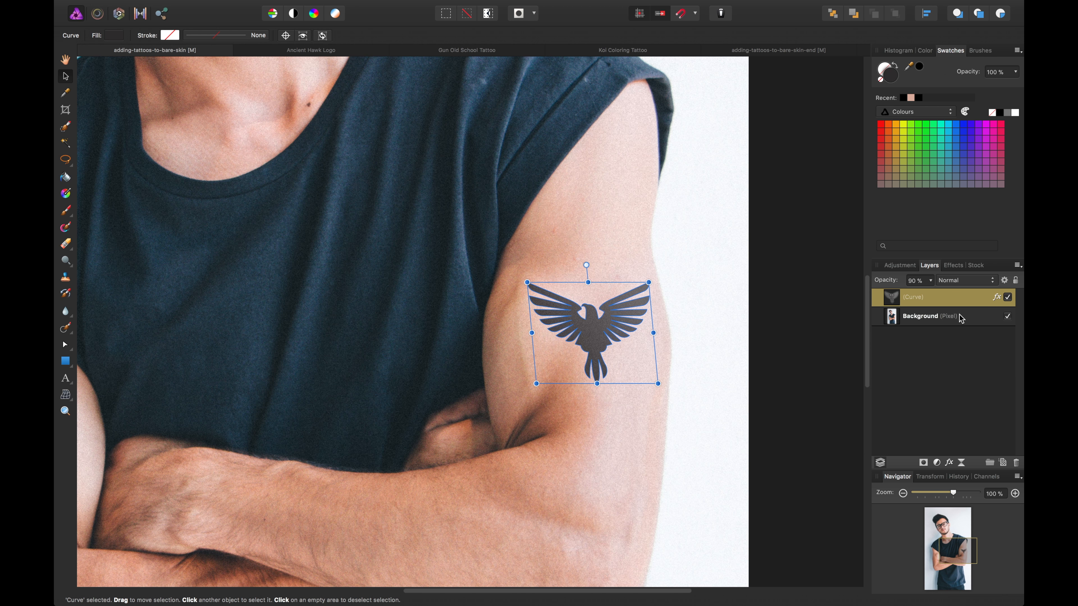
{"action": "left_click", "coordinate": [996, 297]}
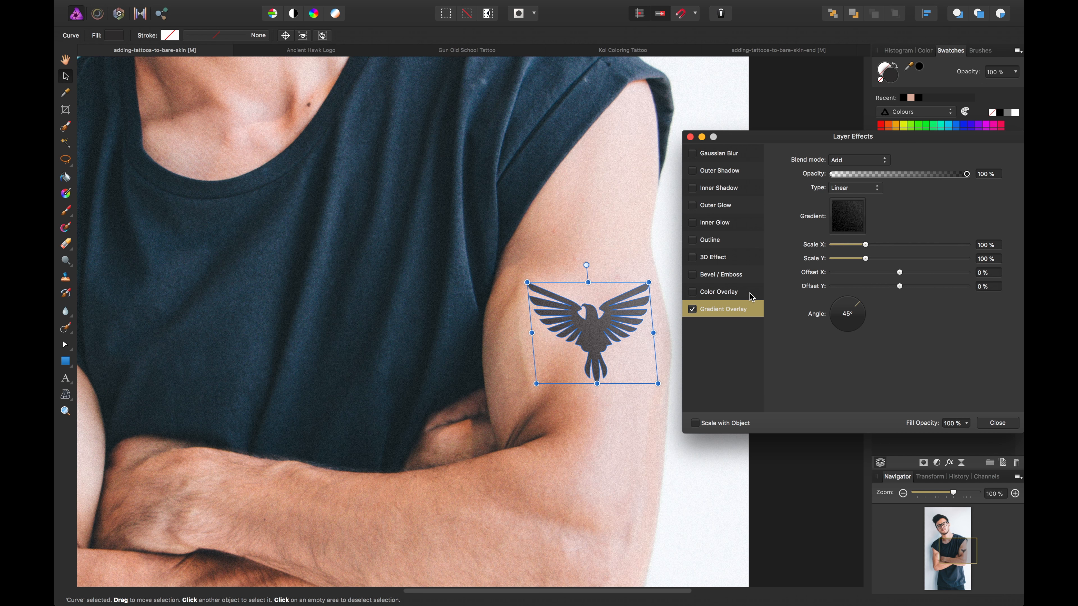
{"action": "left_click", "coordinate": [711, 242]}
{"action": "left_click", "coordinate": [693, 240]}
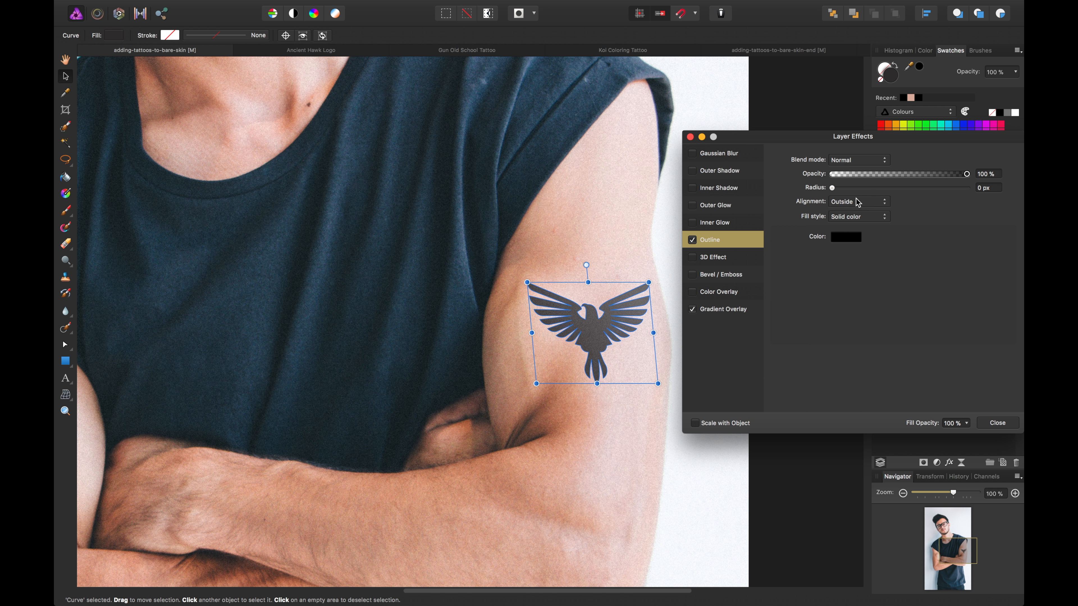
{"action": "left_click", "coordinate": [987, 189]}
{"action": "type", "text": "2"}
{"action": "key", "text": "Return"}
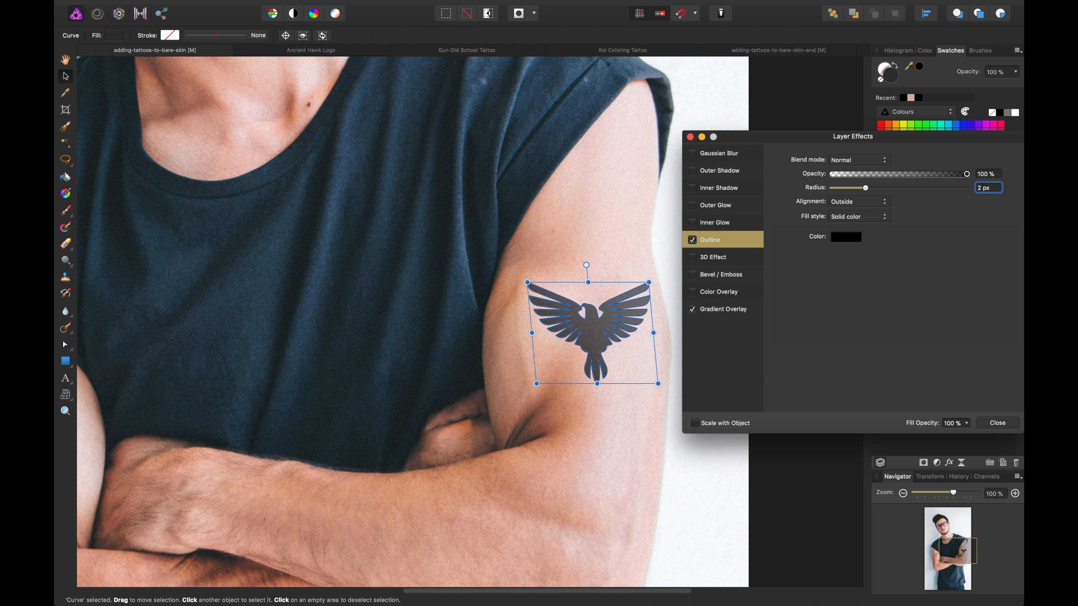
Set the hawk's outline colour to dark grey with lightness 17 and add noise to just over half
{"action": "left_click", "coordinate": [842, 240]}
{"action": "left_click_drag", "start_coordinate": [879, 403], "coordinate": [902, 404]}
{"action": "left_click_drag", "start_coordinate": [888, 321], "coordinate": [864, 303]}
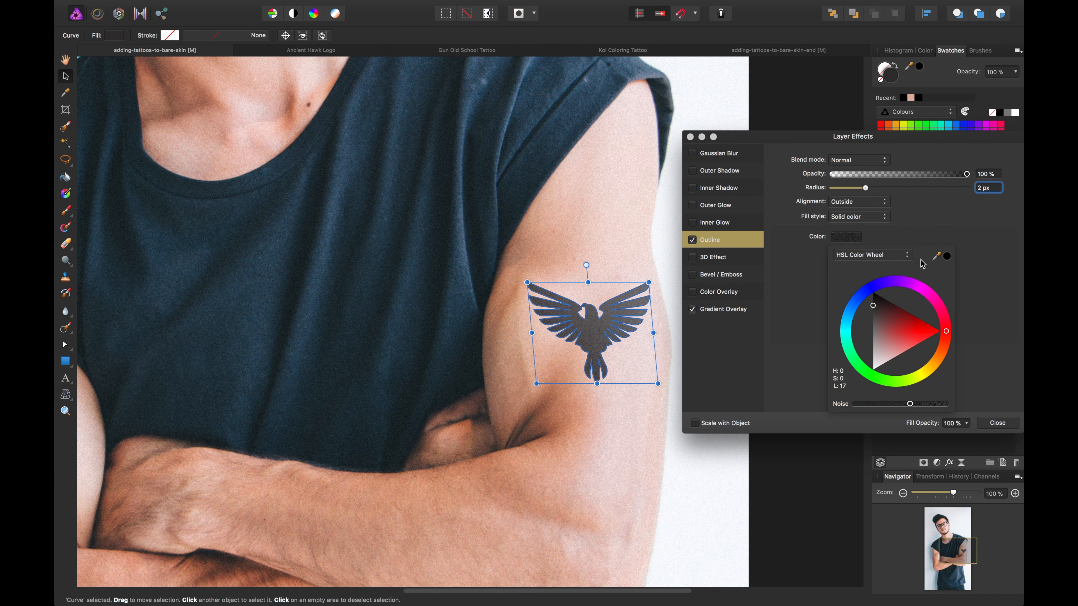
Try the Inside and Center alignments for the hawk's outline and return it to Outside
{"action": "left_click", "coordinate": [864, 204]}
{"action": "left_click", "coordinate": [864, 203]}
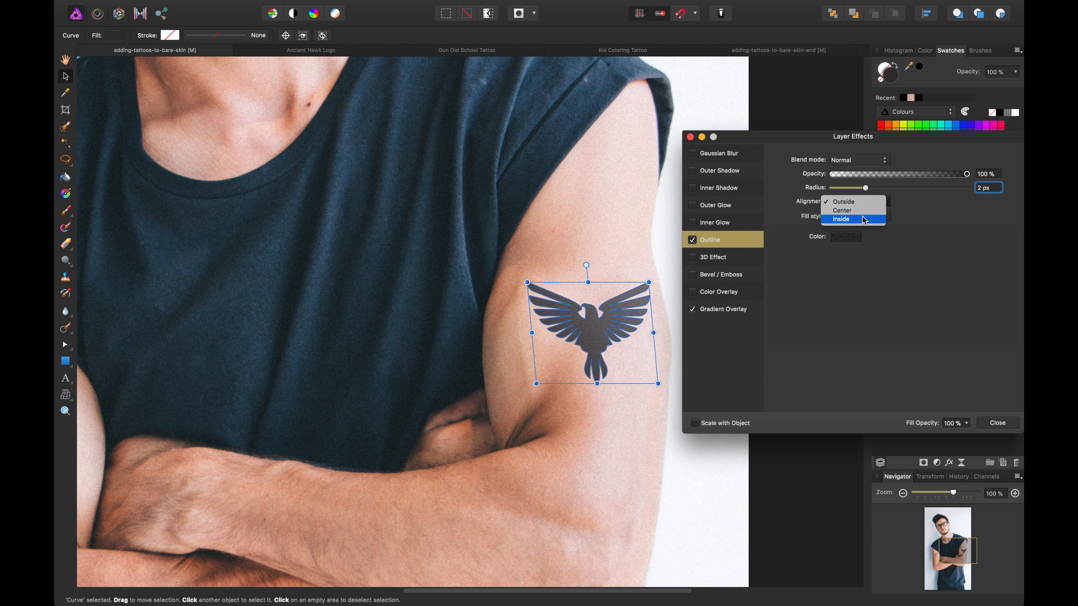
{"action": "left_click", "coordinate": [864, 219]}
{"action": "left_click", "coordinate": [863, 210]}
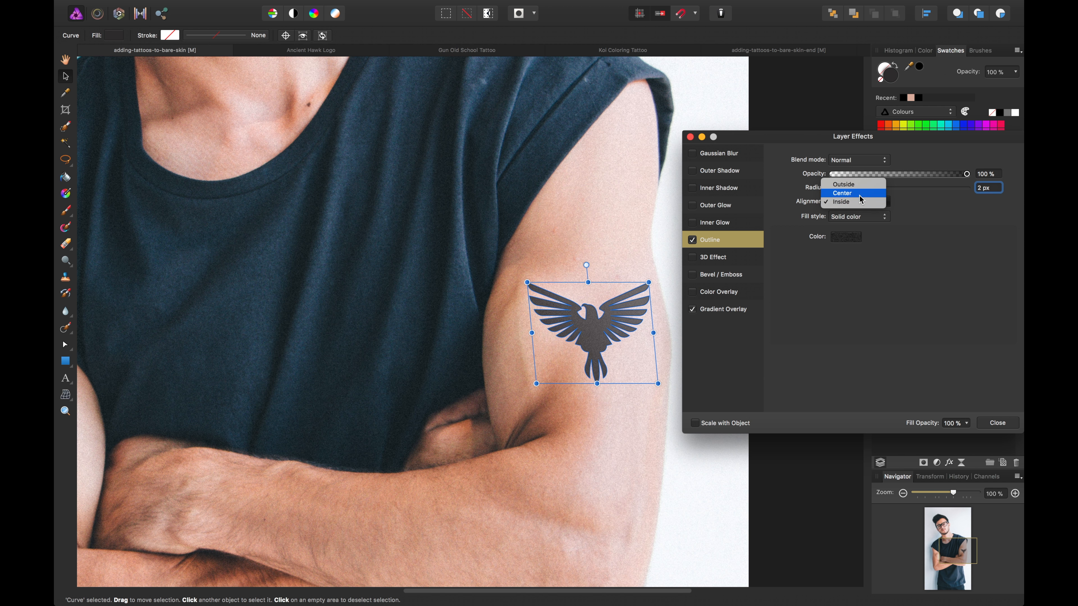
{"action": "left_click", "coordinate": [860, 194]}
{"action": "left_click", "coordinate": [859, 199]}
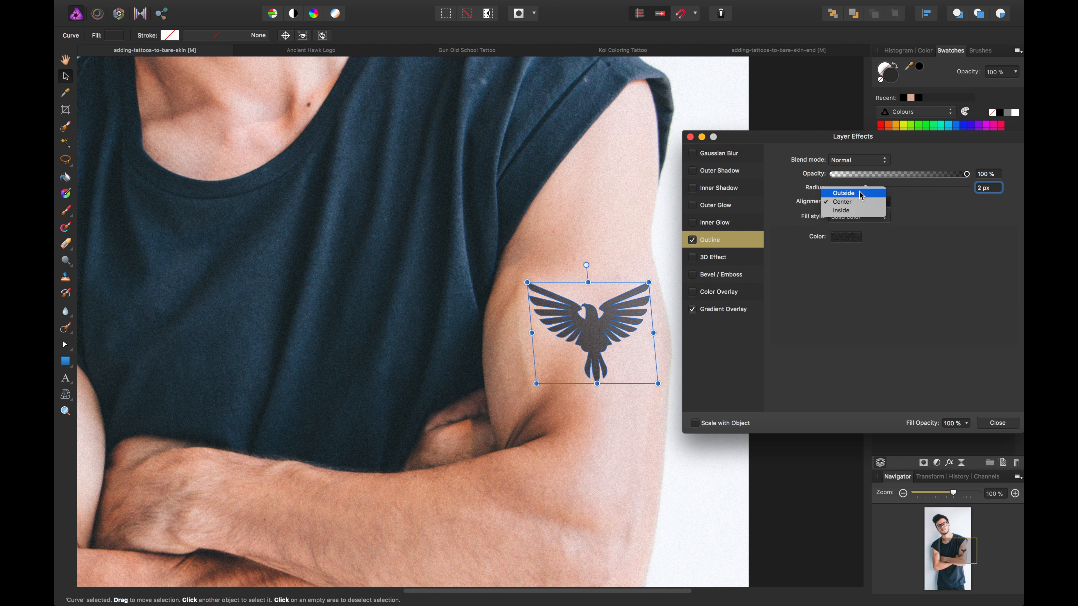
{"action": "left_click", "coordinate": [881, 194]}
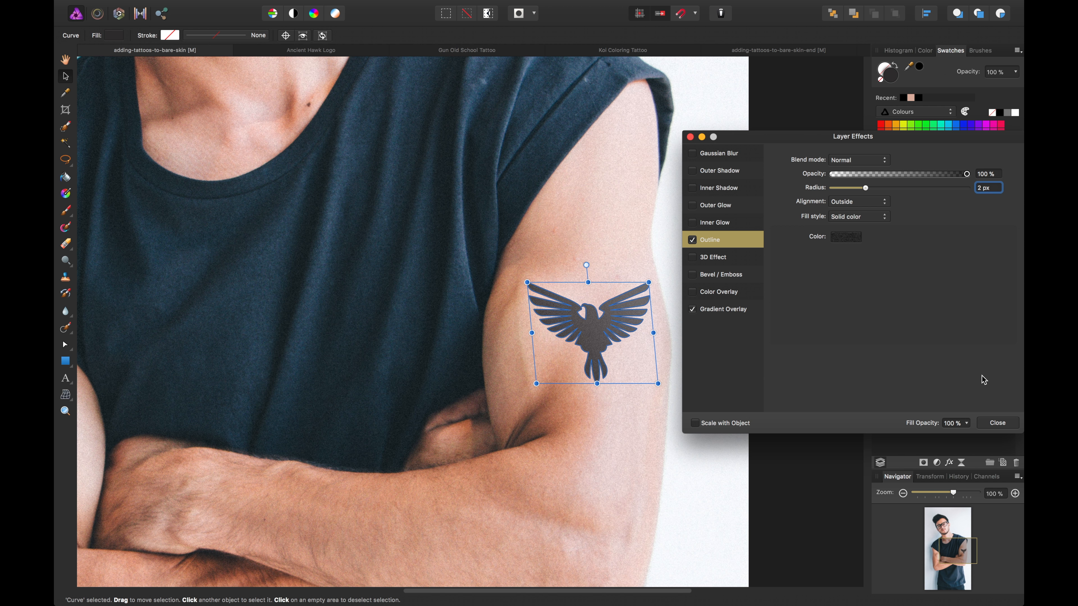
{"action": "left_click", "coordinate": [997, 423]}
{"action": "left_click", "coordinate": [810, 368]}
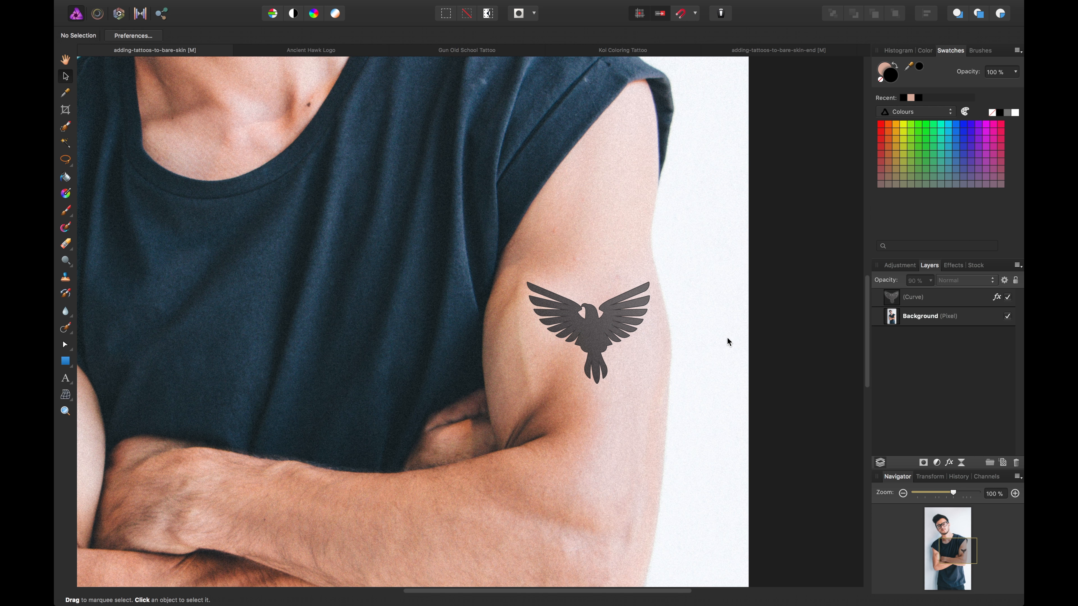
Set the blend mode of the hawk's Outline effect to Overlay
{"action": "left_click", "coordinate": [595, 325]}
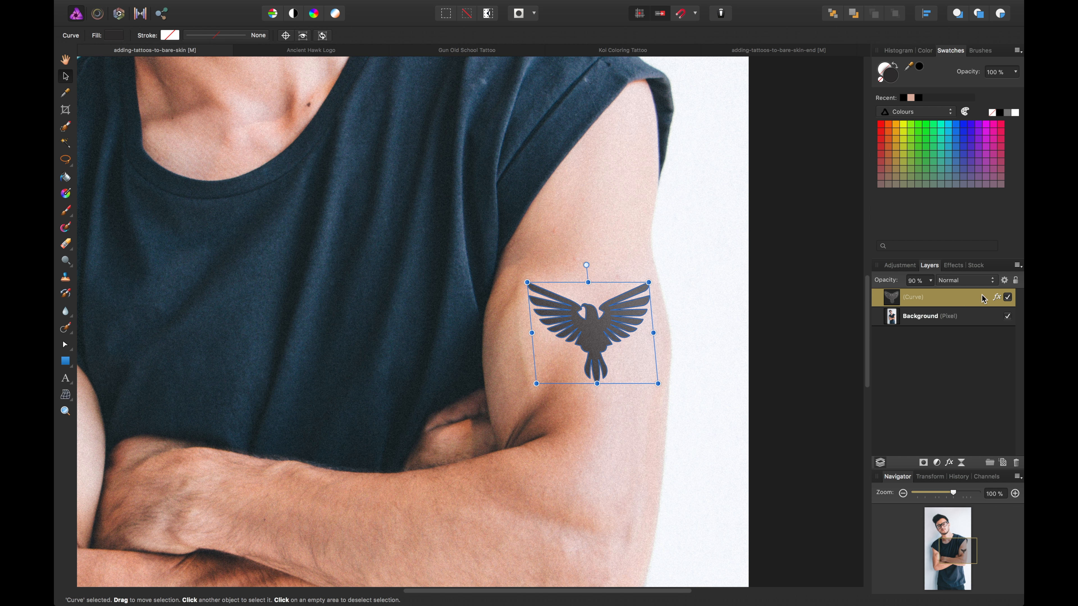
{"action": "left_click", "coordinate": [996, 297]}
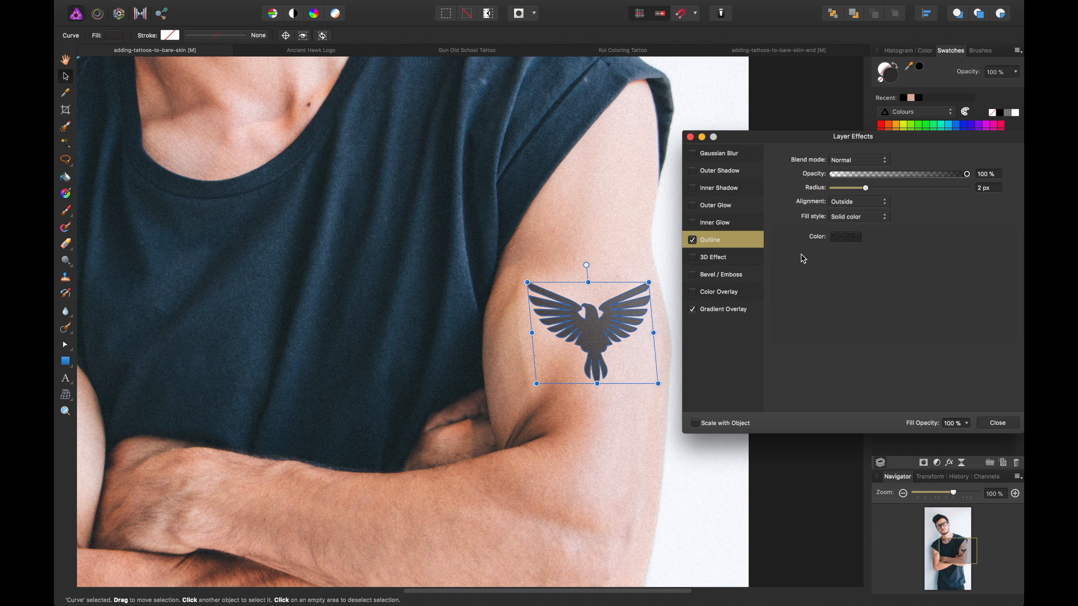
{"action": "left_click", "coordinate": [847, 162]}
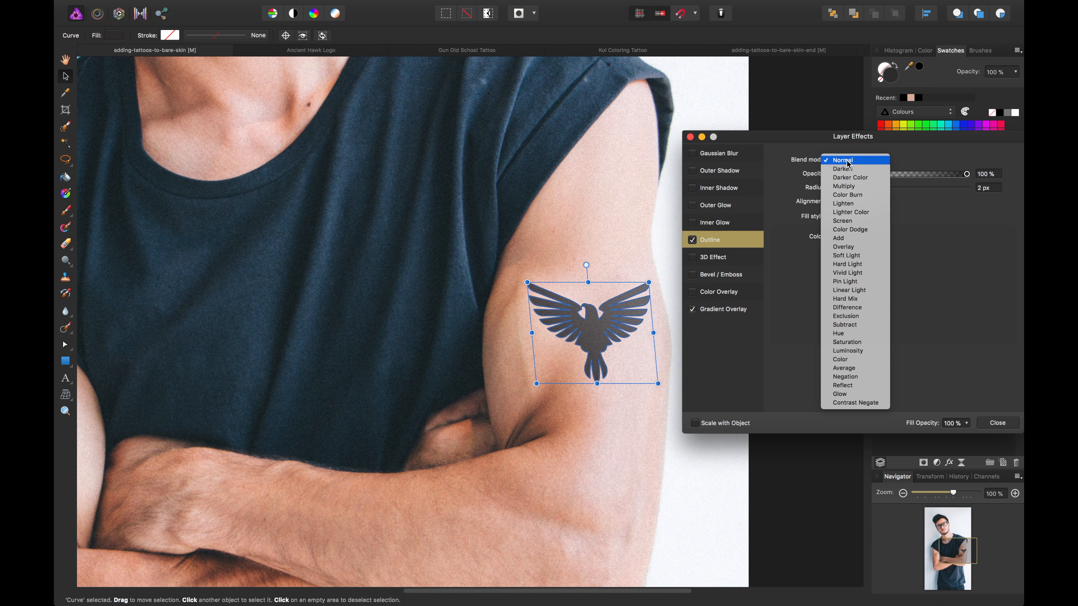
{"action": "left_click", "coordinate": [854, 248]}
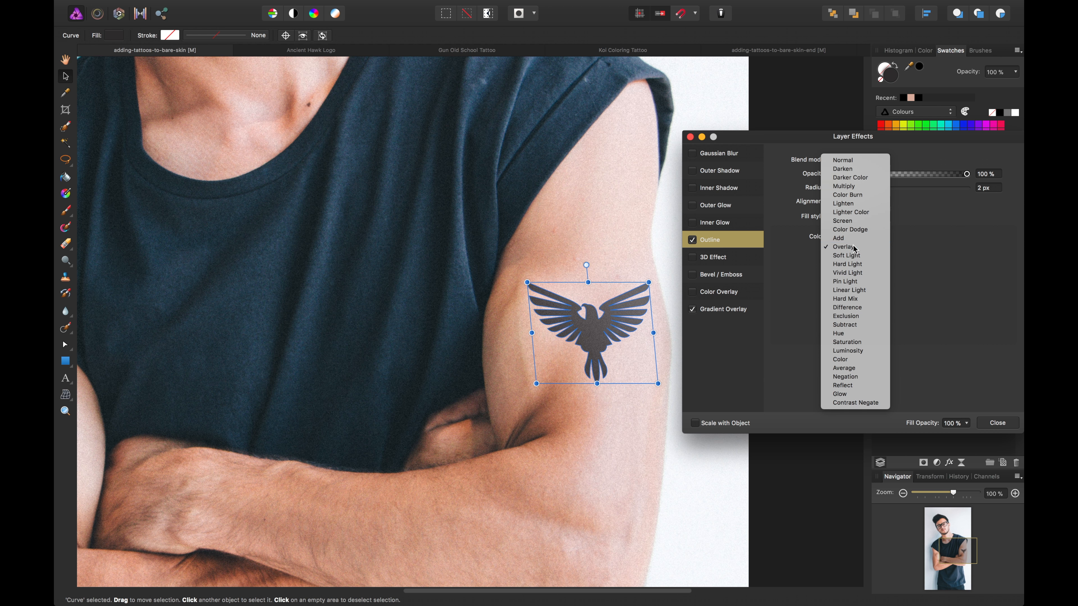
{"action": "left_click", "coordinate": [997, 423]}
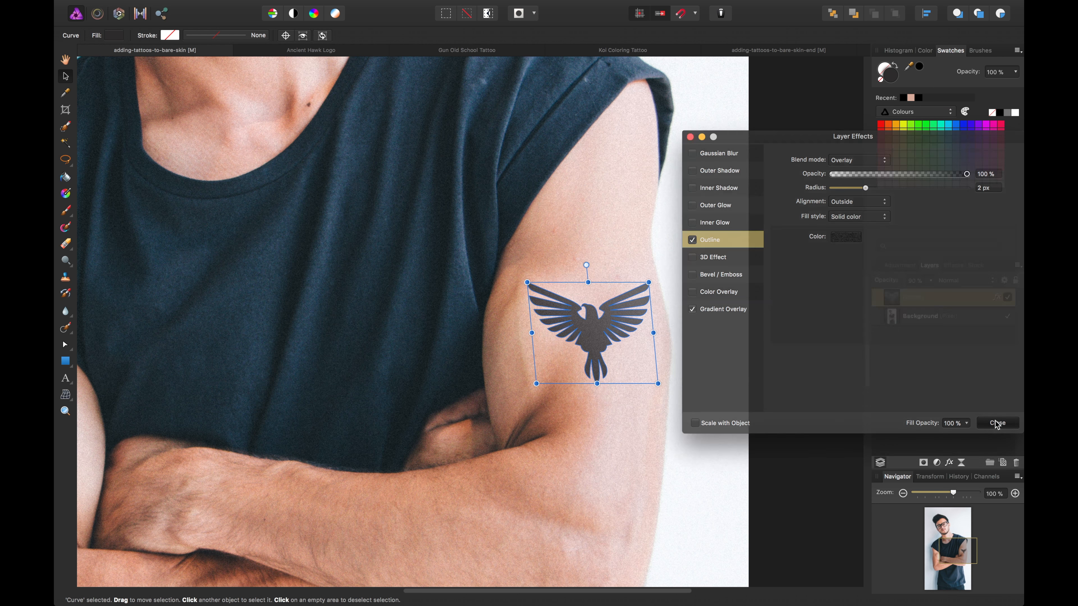
{"action": "left_click", "coordinate": [787, 357]}
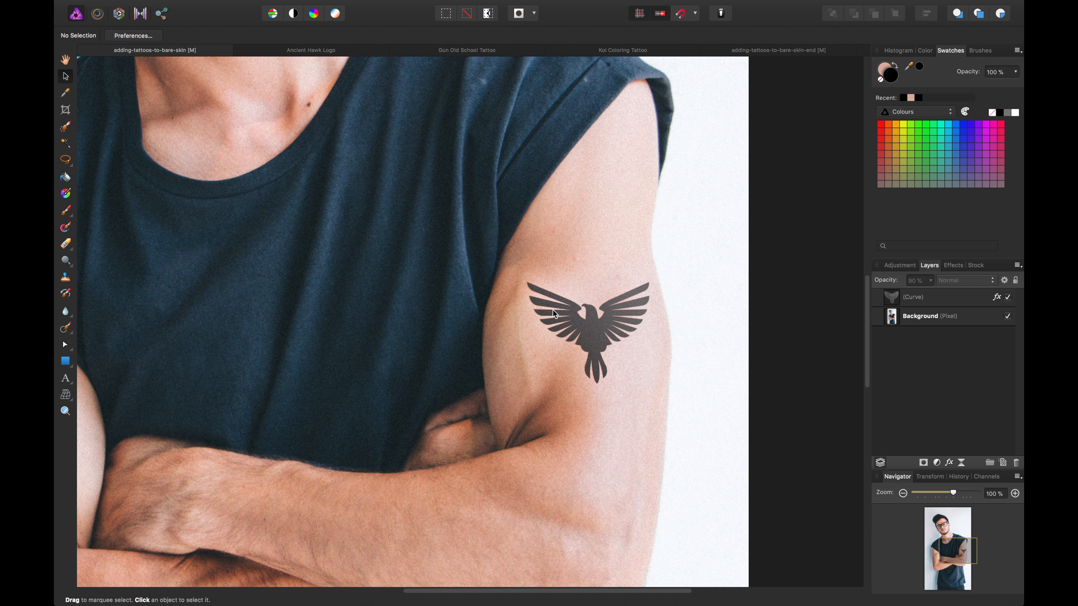
Check the hawk tattoo up close and against the whole photo, and scale it down slightly on the upper arm
{"action": "key", "text": "super+plus"}
{"action": "key", "text": "super+plus"}
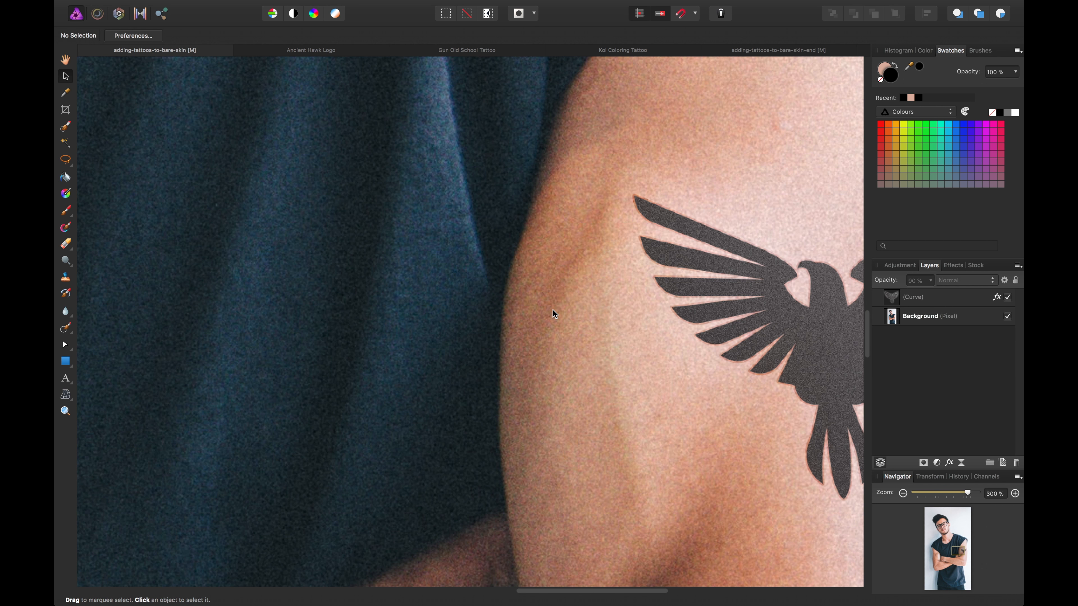
{"action": "key", "text": "super+minus"}
{"action": "key", "text": "super+minus"}
{"action": "key", "text": "super+minus"}
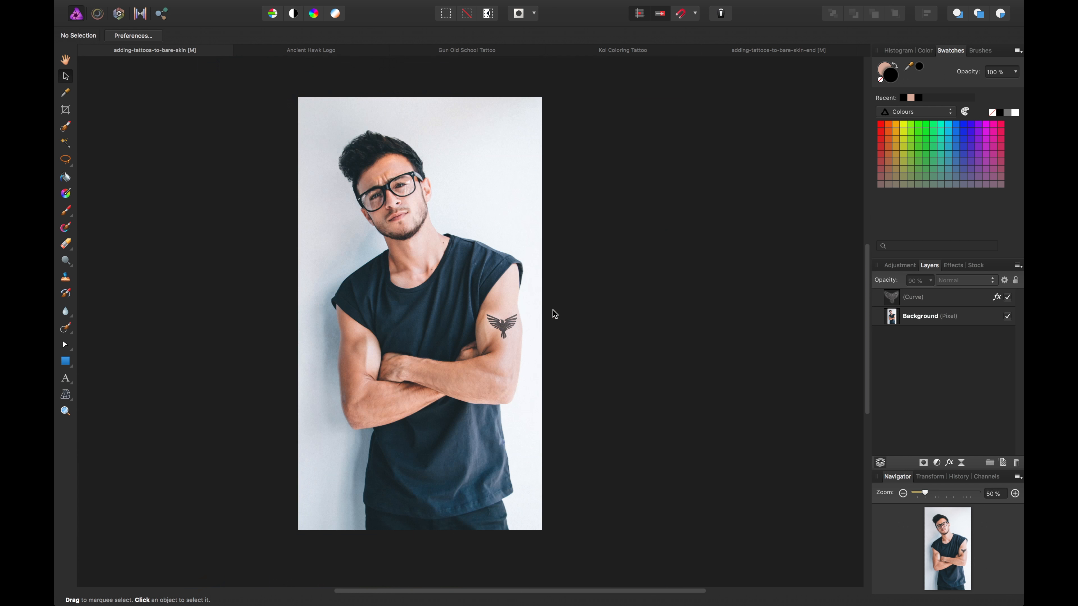
{"action": "key", "text": "super+plus"}
{"action": "key", "text": "super+plus"}
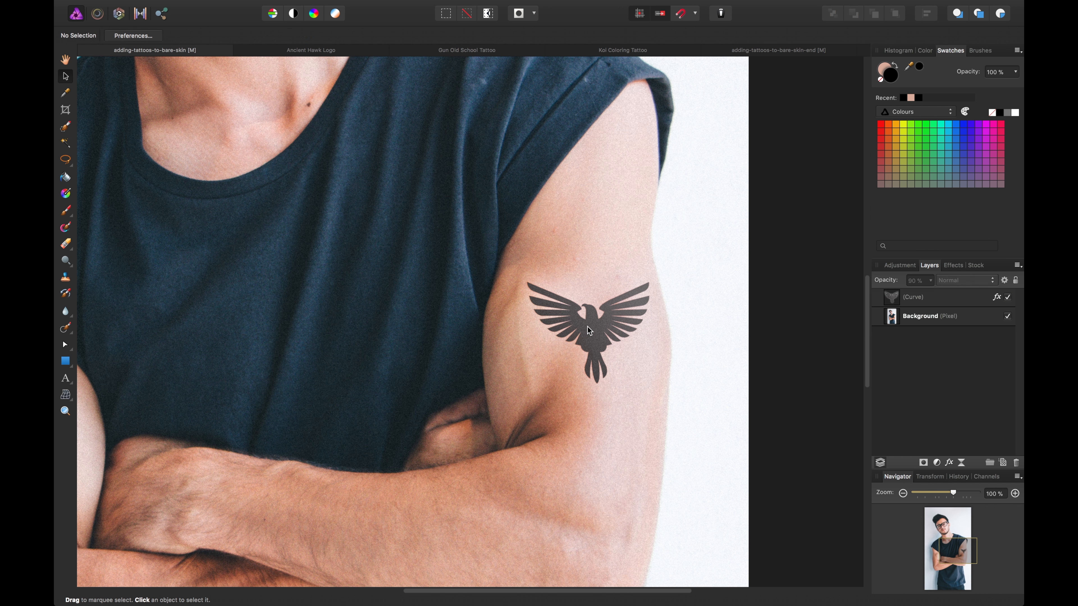
{"action": "left_click", "coordinate": [589, 330]}
{"action": "left_click_drag", "start_coordinate": [647, 283], "coordinate": [644, 285]}
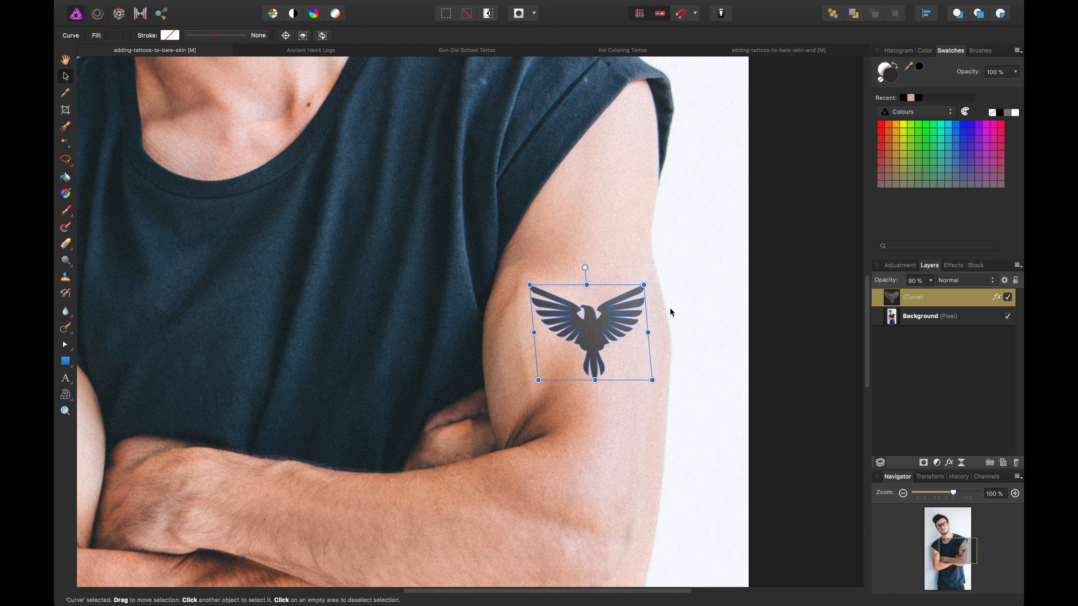
Start a Mesh Warp on the hawk layer and bow the mesh's upper and left edges slightly outward to follow the arm
{"action": "left_click", "coordinate": [781, 301]}
{"action": "left_click_drag", "start_coordinate": [767, 325], "coordinate": [788, 317]}
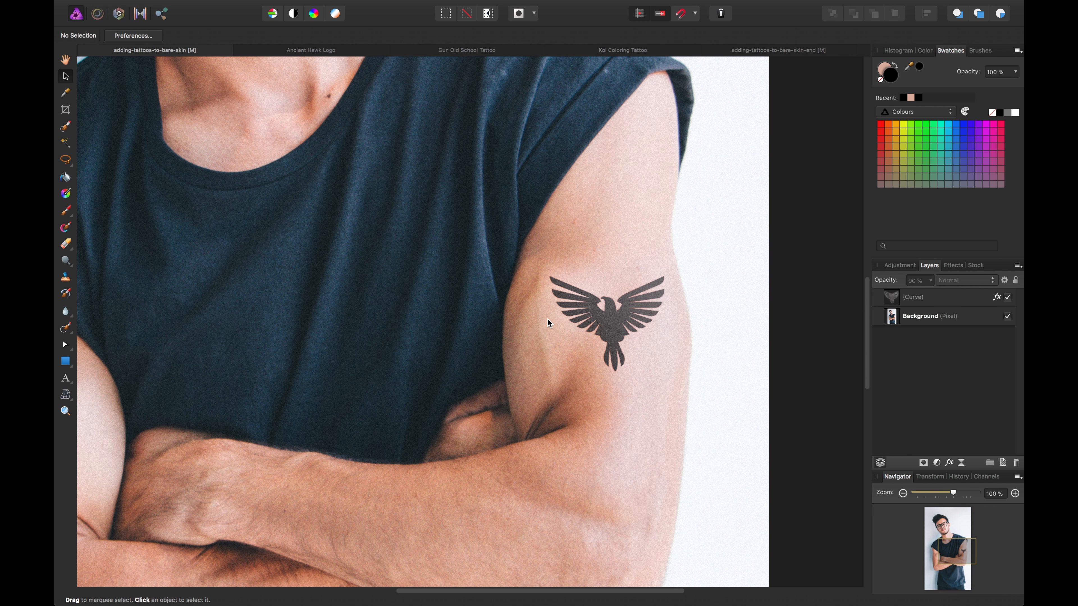
{"action": "left_click", "coordinate": [72, 395]}
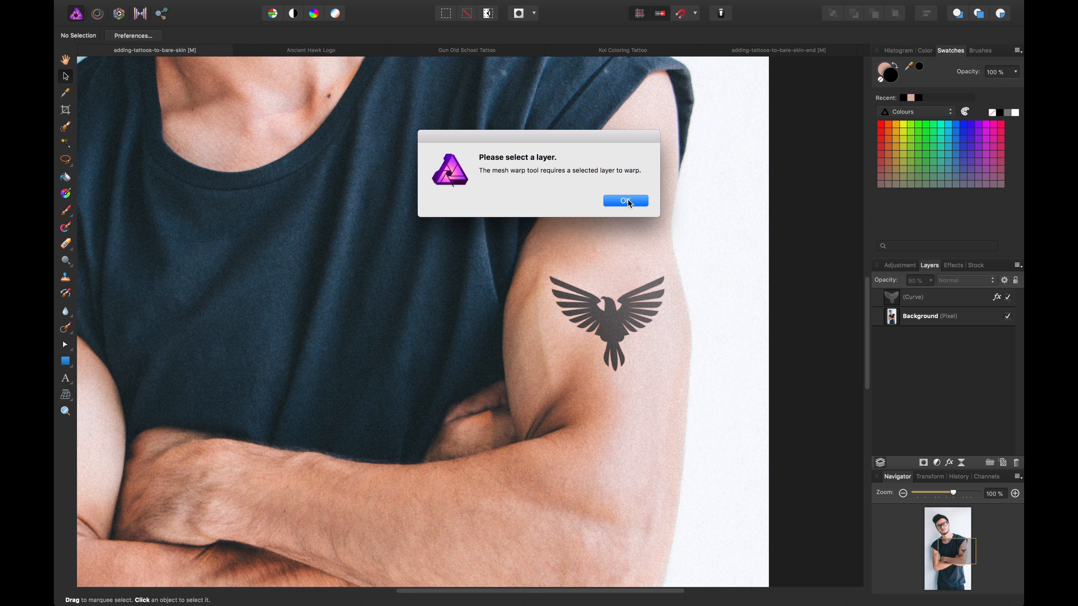
{"action": "left_click", "coordinate": [630, 200]}
{"action": "left_click", "coordinate": [922, 294]}
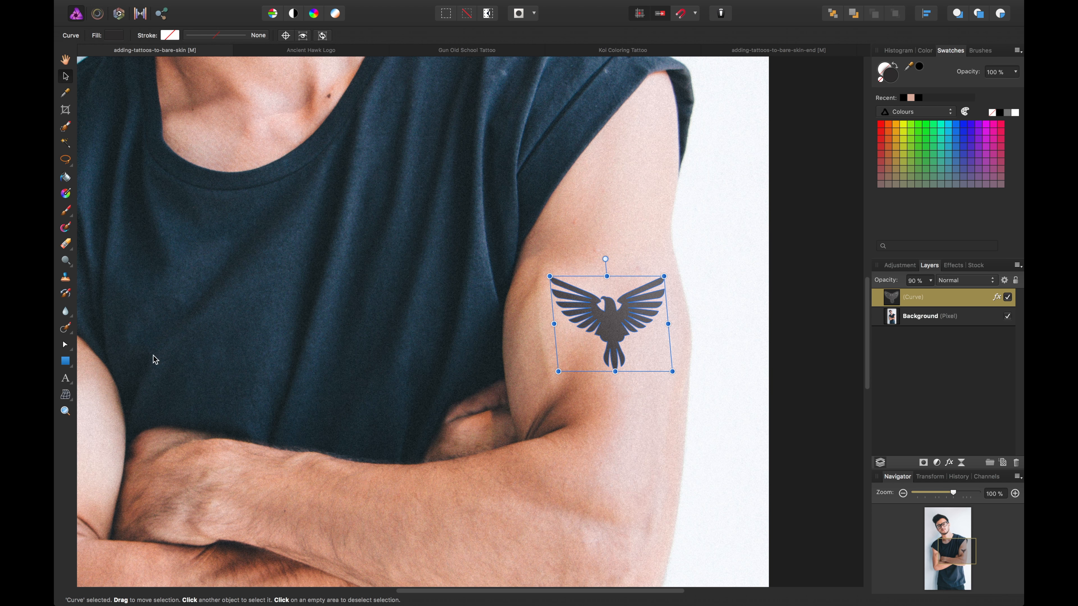
{"action": "left_click", "coordinate": [65, 395]}
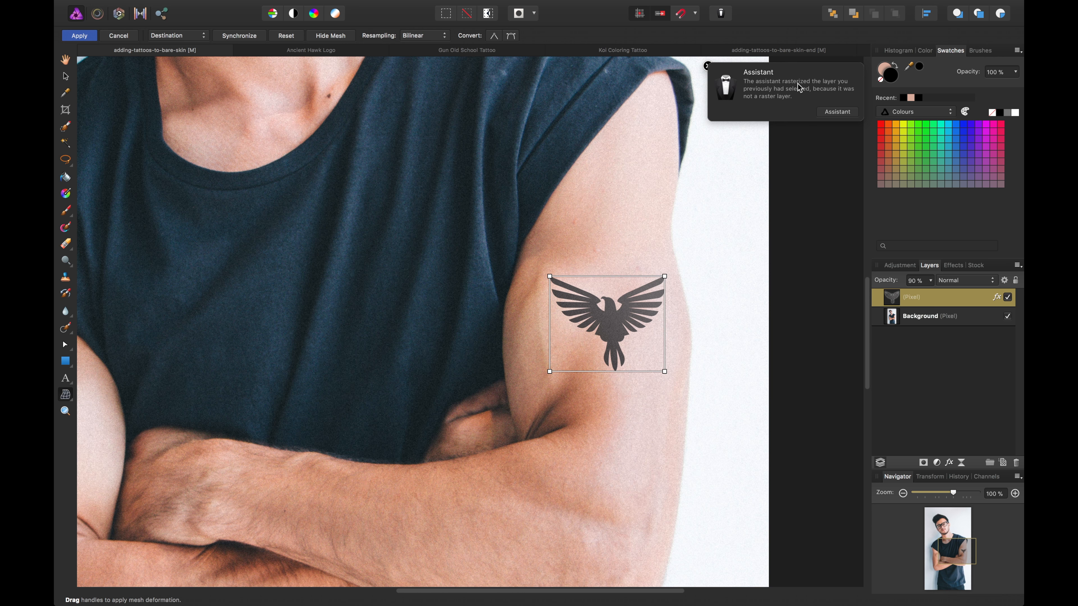
{"action": "left_click", "coordinate": [707, 65]}
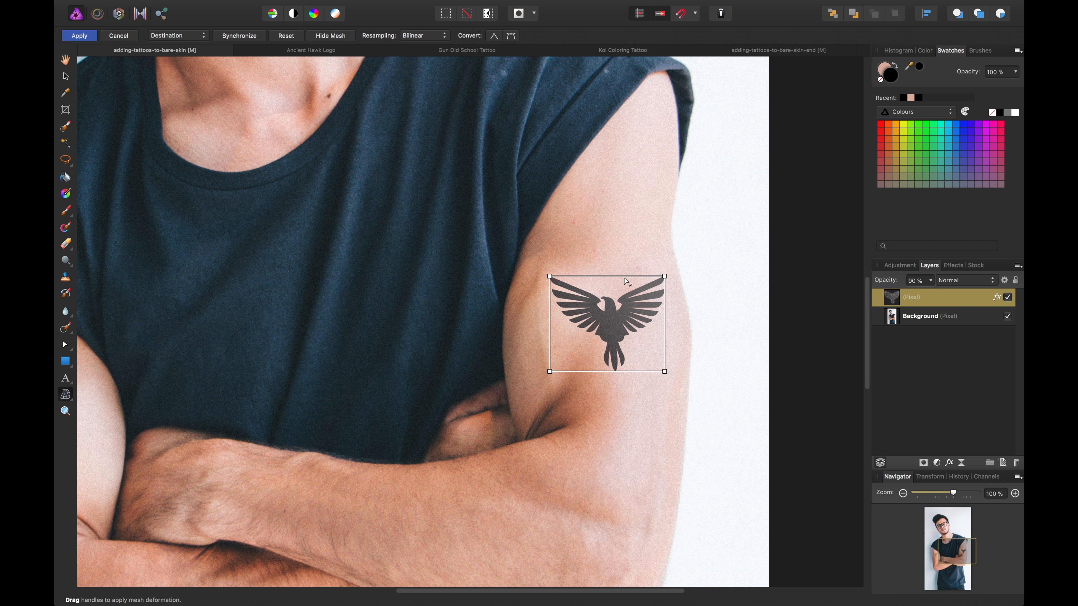
{"action": "left_click_drag", "start_coordinate": [613, 277], "coordinate": [612, 273]}
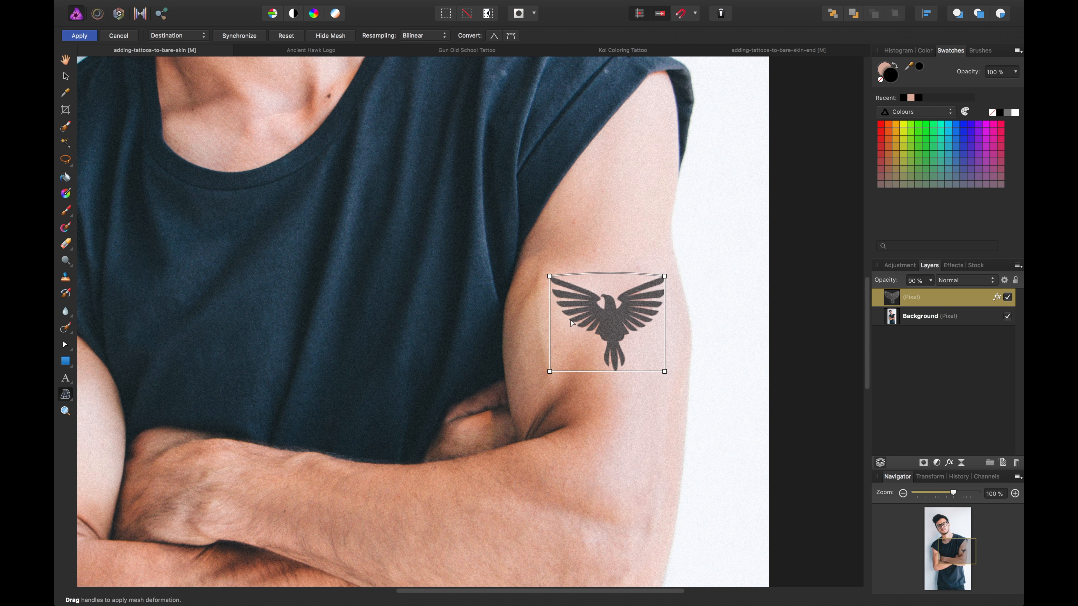
{"action": "left_click_drag", "start_coordinate": [548, 334], "coordinate": [547, 335]}
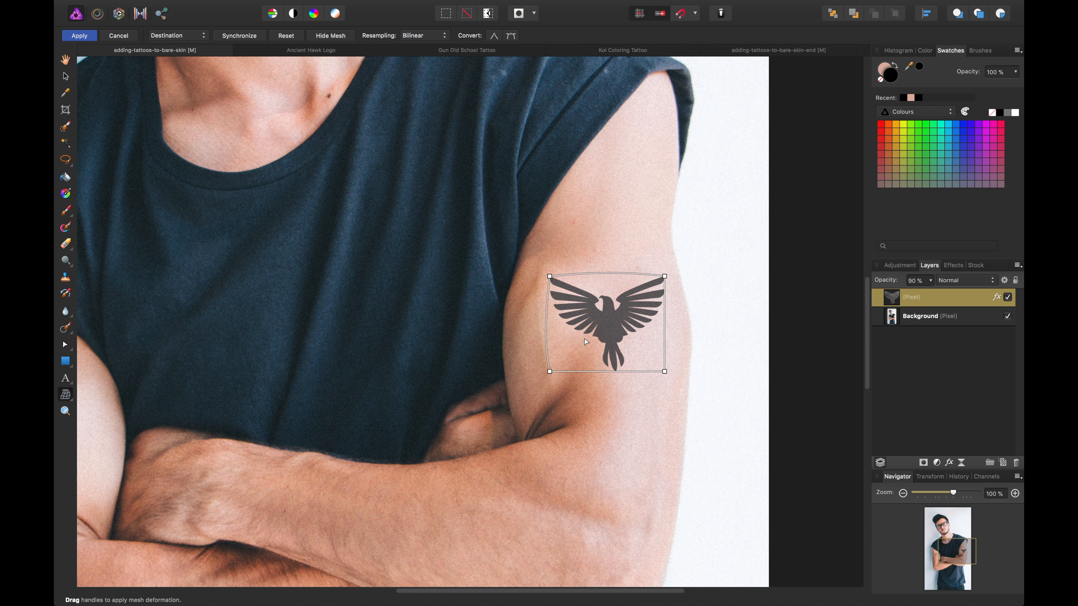
Bow the lower edge of the hawk's mesh, add a central mesh node on the body and finish the warp
{"action": "left_click_drag", "start_coordinate": [605, 371], "coordinate": [664, 369]}
{"action": "left_click", "coordinate": [664, 371]}
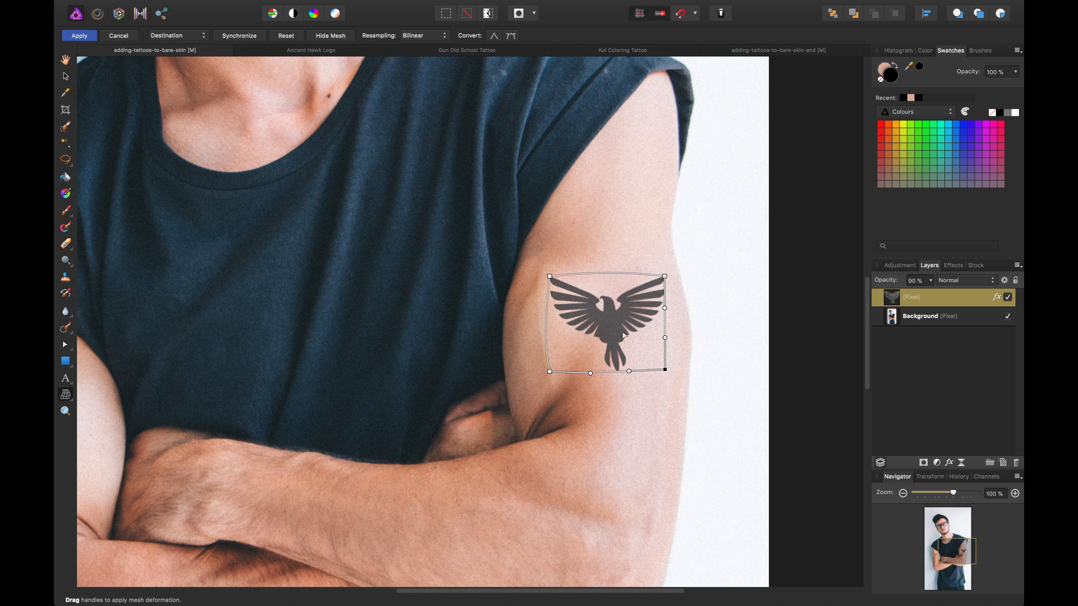
{"action": "double_click", "coordinate": [607, 327]}
{"action": "left_click_drag", "start_coordinate": [608, 329], "coordinate": [608, 331]}
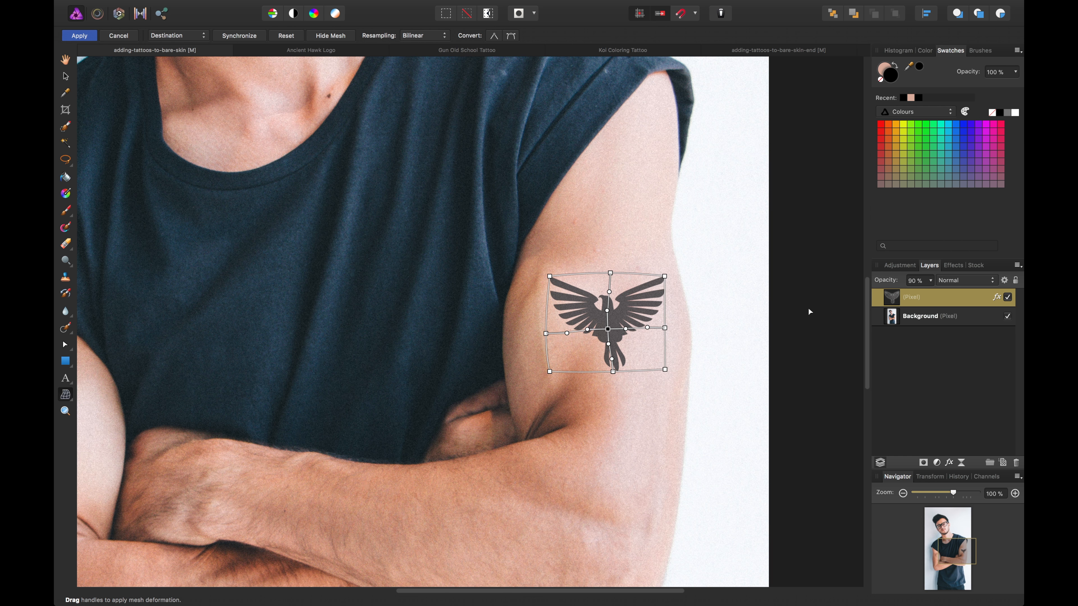
{"action": "key", "text": "h"}
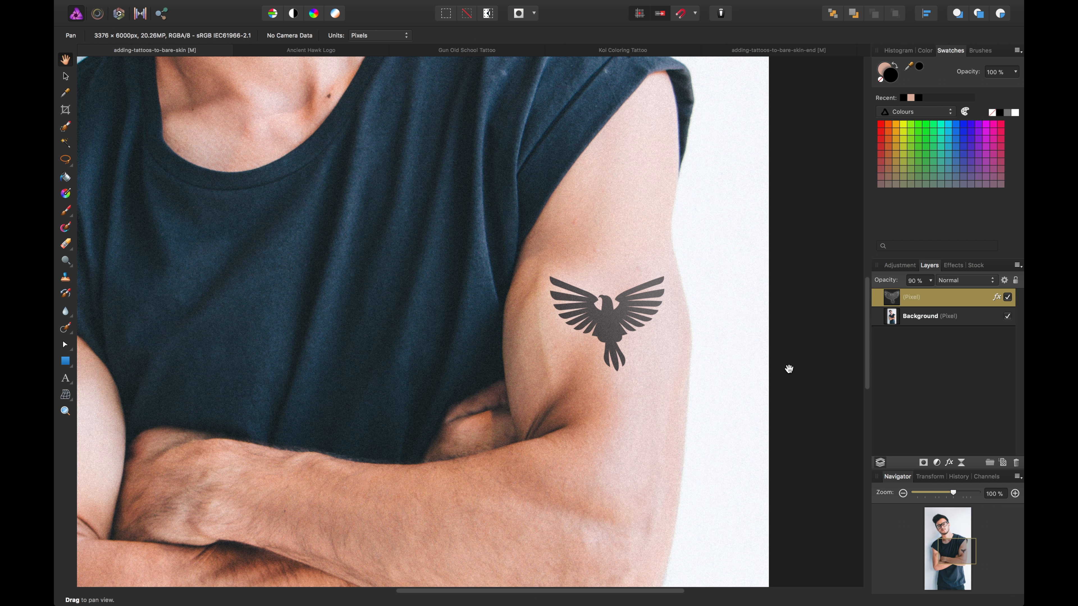
Check how the warped hawk sits on the arm, both against the whole photo and at closer zoom levels
{"action": "key", "text": "super+0"}
{"action": "key", "text": "super+plus"}
{"action": "key", "text": "super+plus"}
{"action": "key", "text": "super+plus"}
{"action": "key", "text": "super+minus"}
{"action": "key", "text": "super+minus"}
{"action": "key", "text": "super+minus"}
{"action": "key", "text": "super+plus"}
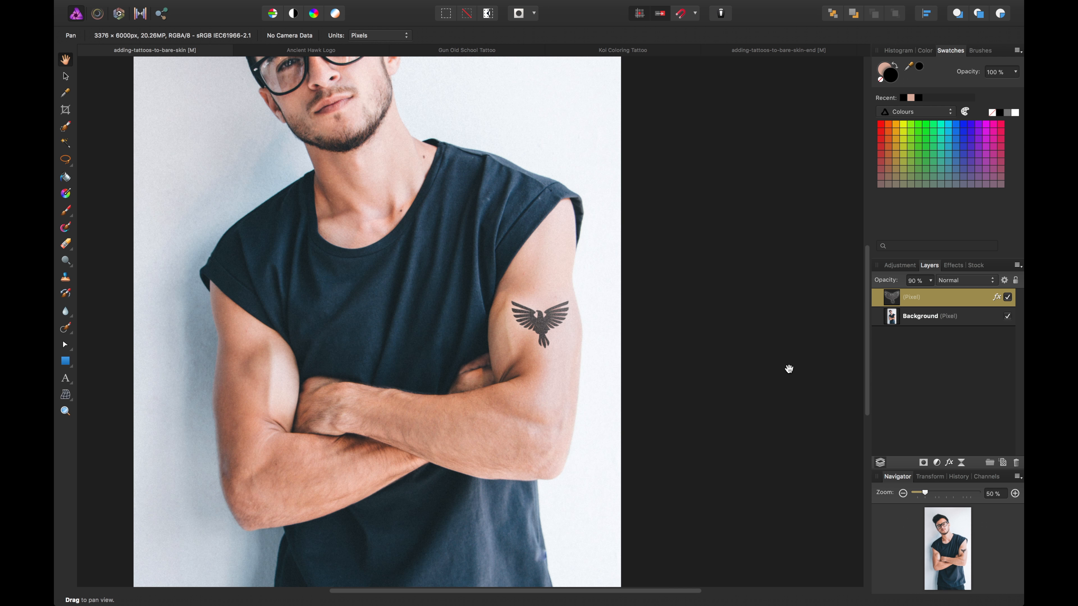
{"action": "key", "text": "super+plus"}
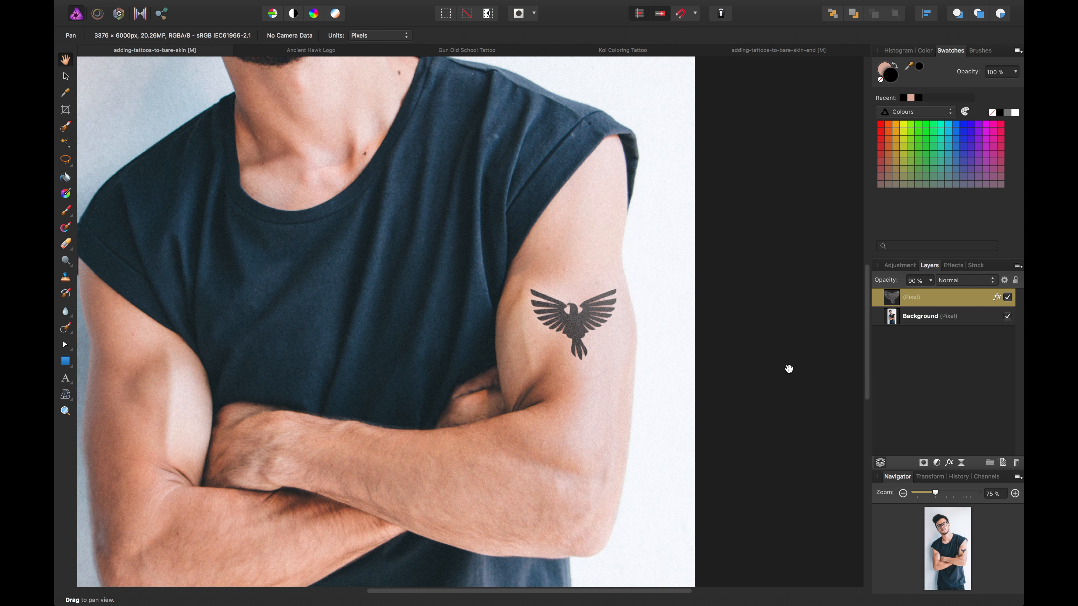
{"action": "key", "text": "super+minus"}
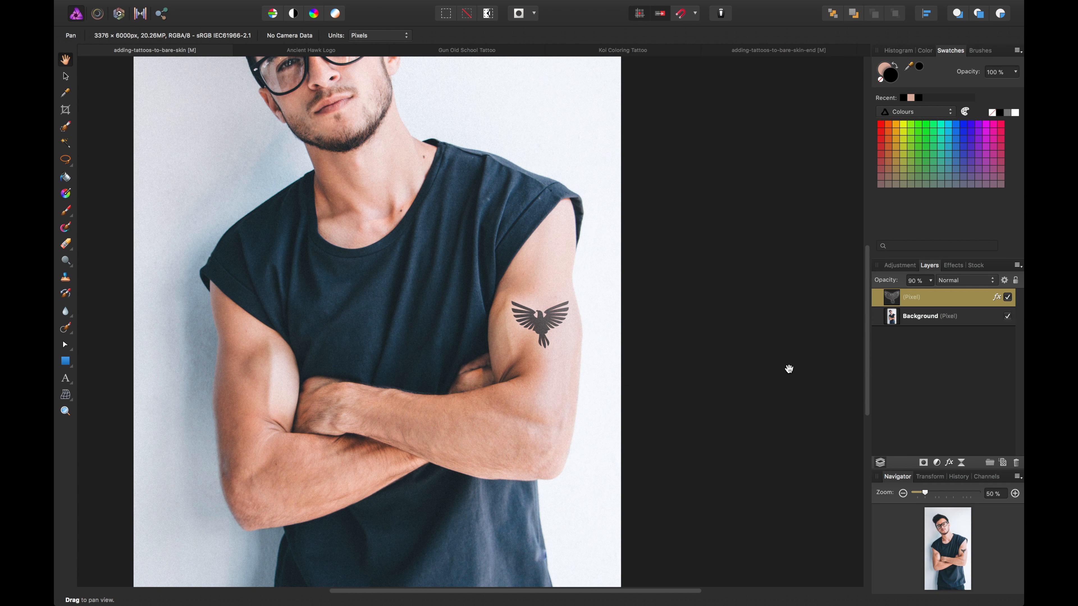
{"action": "key", "text": "super+plus"}
{"action": "key", "text": "super+plus"}
Scale the hawk down slightly from its lower right corner and set its layer blend mode to Multiply
{"action": "key", "text": "v"}
{"action": "left_click_drag", "start_coordinate": [664, 372], "coordinate": [654, 361]}
{"action": "left_click", "coordinate": [941, 283]}
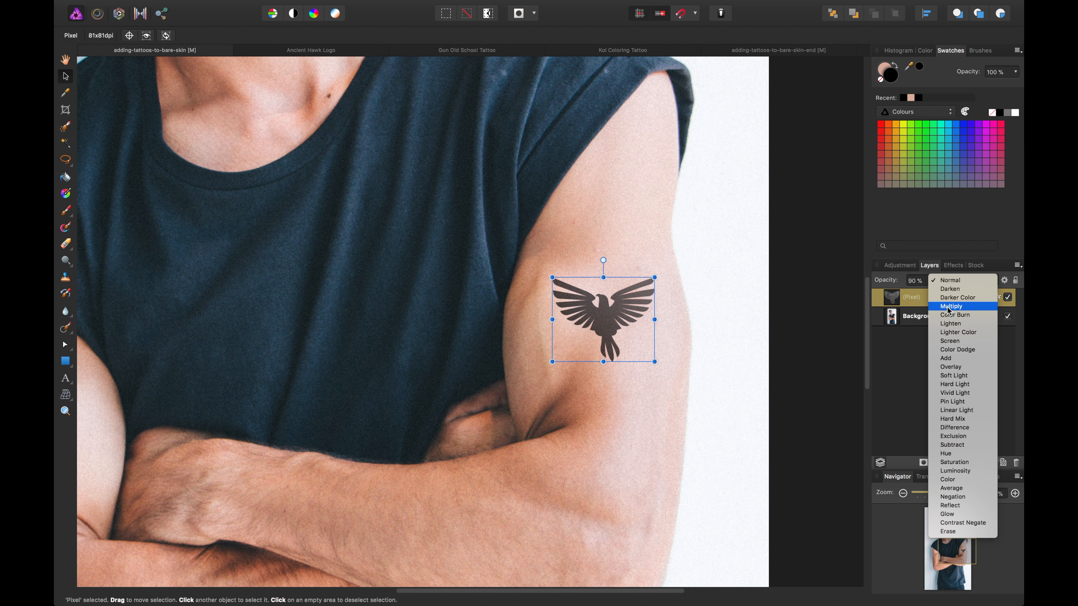
{"action": "left_click", "coordinate": [949, 310]}
{"action": "left_click", "coordinate": [816, 374]}
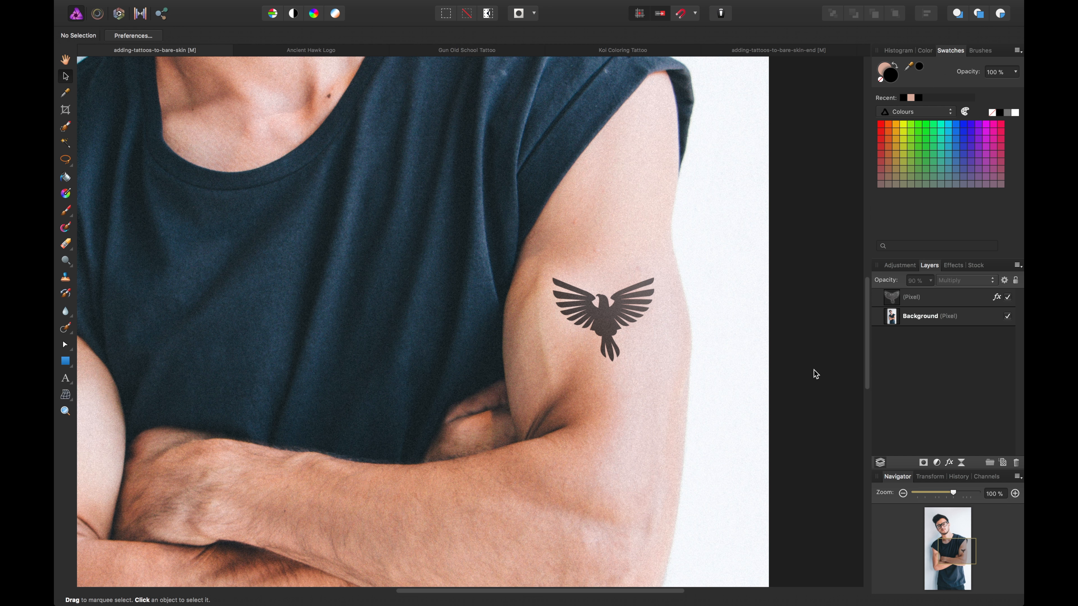
Save the document and check the hawk tattoo against the whole photo and up close
{"action": "key", "text": "super+s"}
{"action": "key", "text": "super+0"}
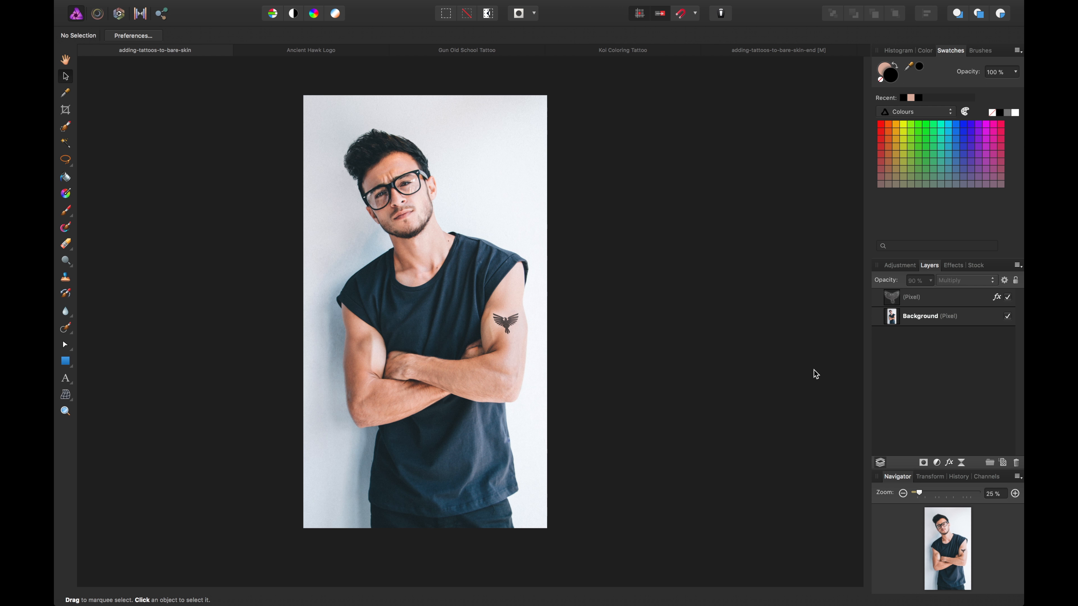
{"action": "key", "text": "super+equal"}
{"action": "key", "text": "super+equal"}
{"action": "key", "text": "super+equal"}
{"action": "key", "text": "super+equal"}
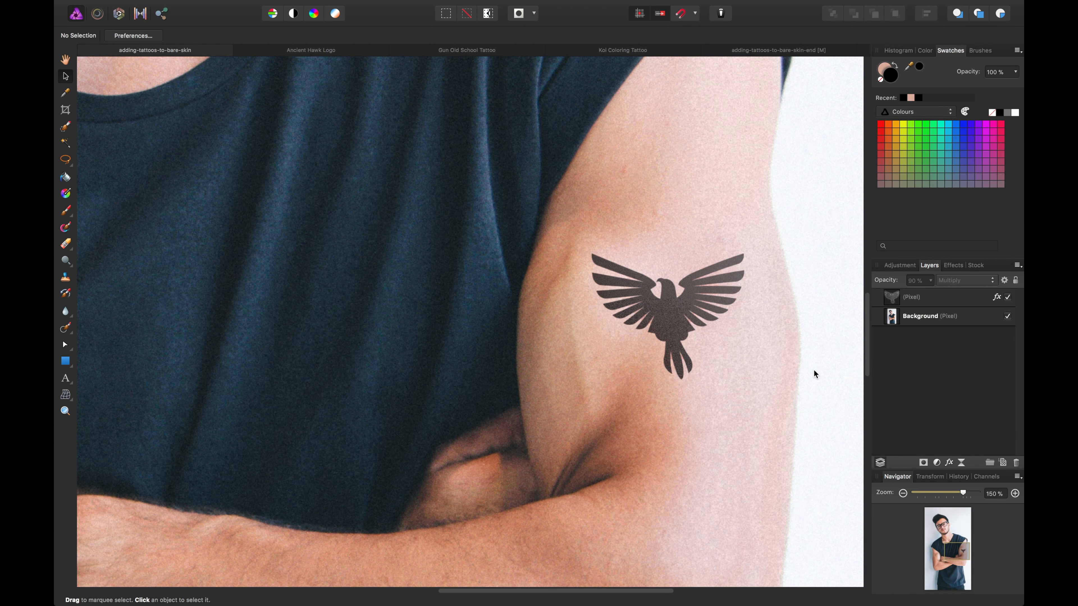
Add a mask to the hawk layer and take up the Paint Brush for it
{"action": "key", "text": "super+equal"}
{"action": "left_click_drag", "start_coordinate": [730, 333], "coordinate": [505, 343]}
{"action": "left_click", "coordinate": [927, 298]}
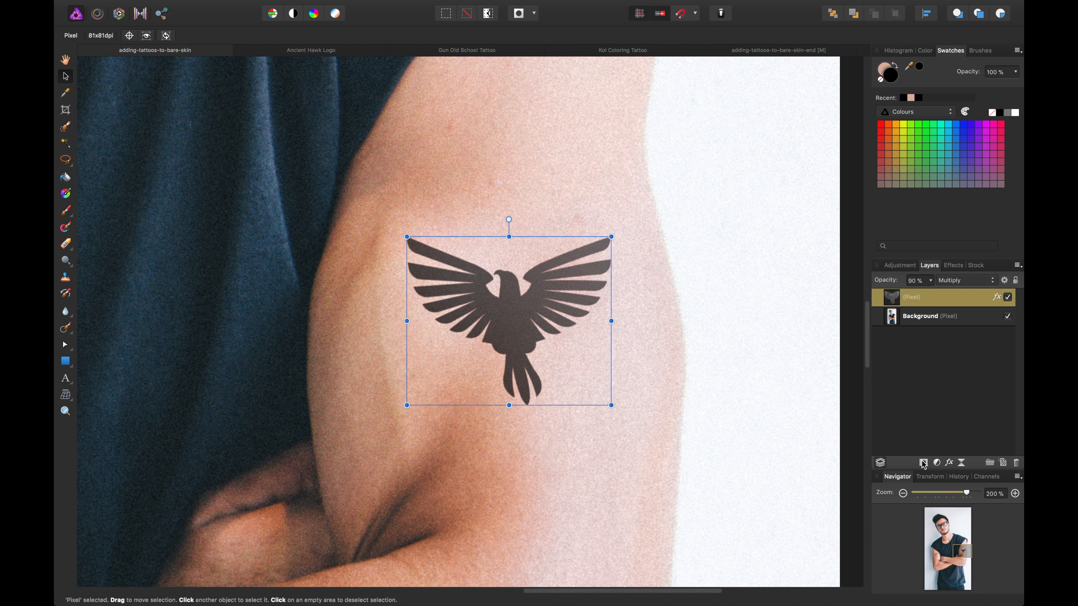
{"action": "left_click", "coordinate": [923, 463]}
{"action": "key", "text": "b"}
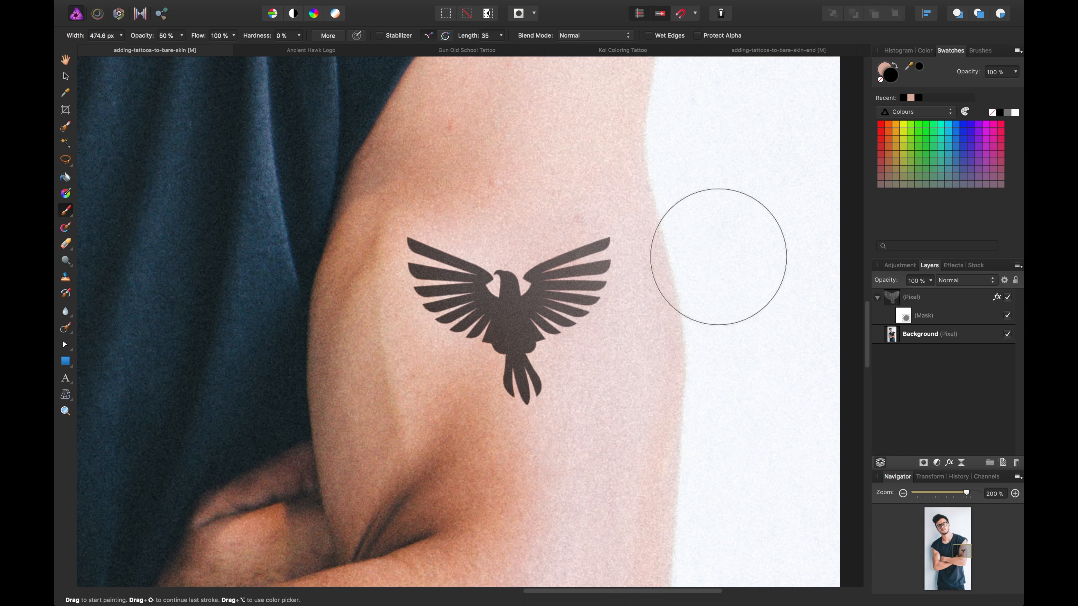